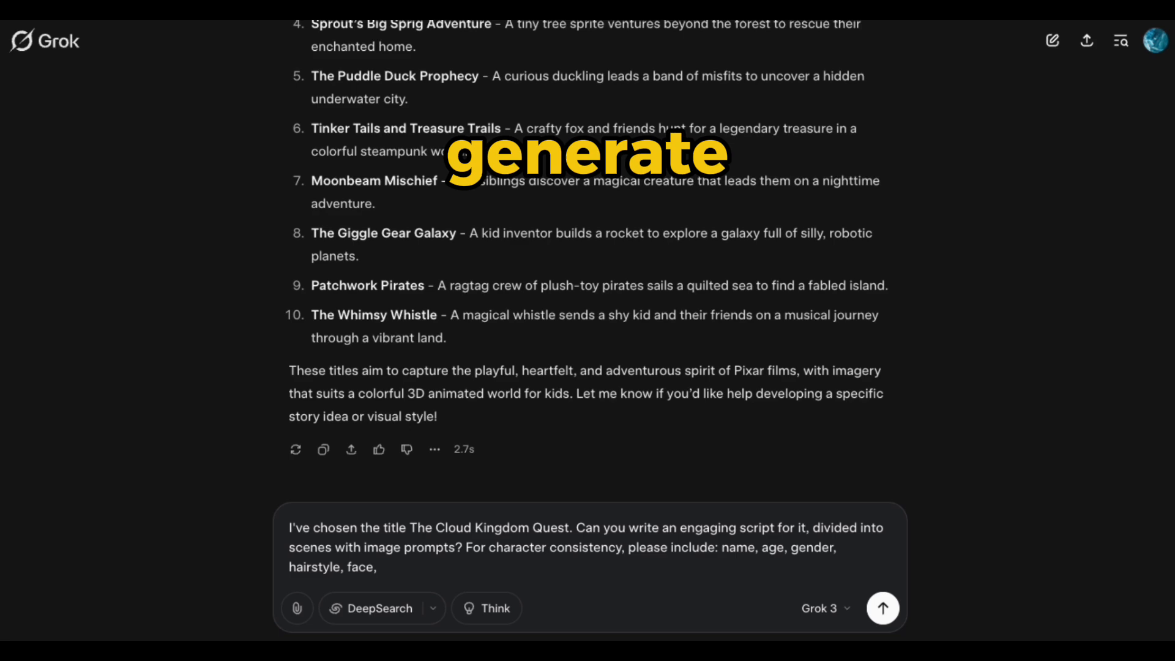
Complete the Cloud Kingdom Quest script request with "outfit, background and action." and submit it.
text(outfit, background and action.)
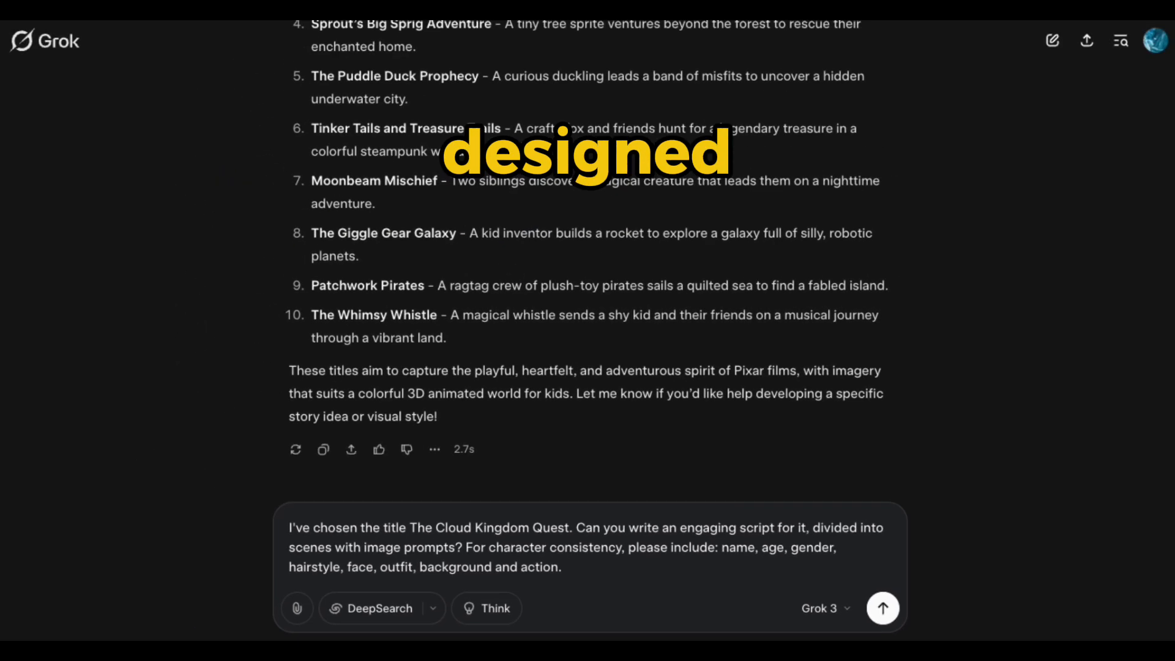
key(Return)
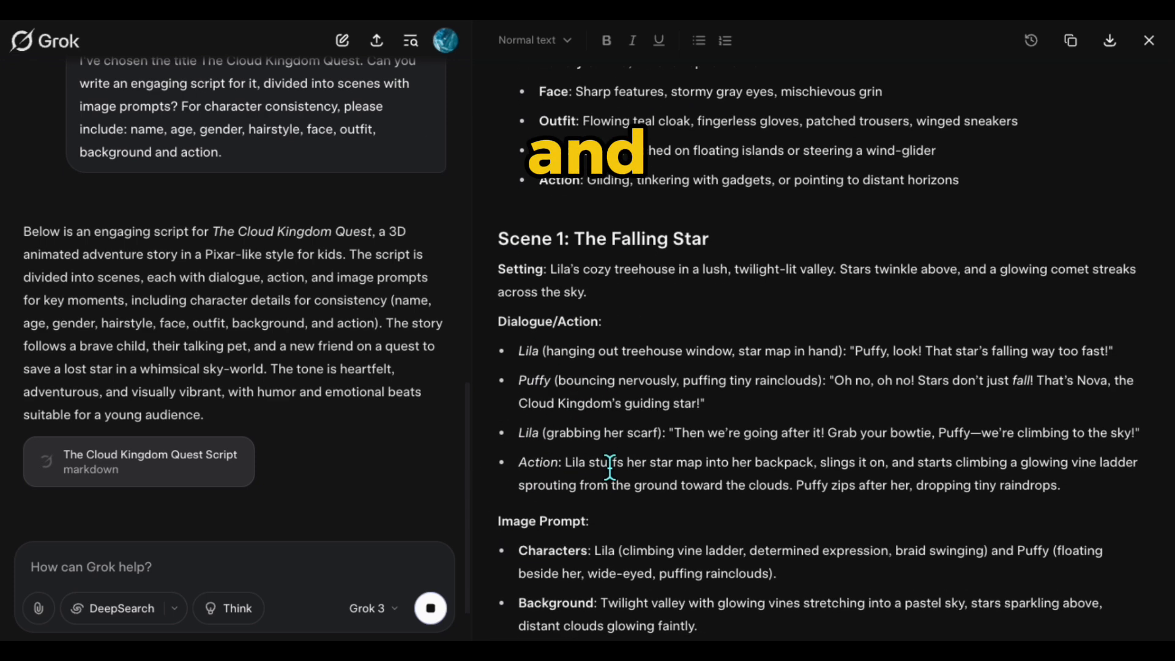
Review the generated script's main character descriptions and the Scene 1 dialogue and action lines.
scroll(606, 336, up, 10)
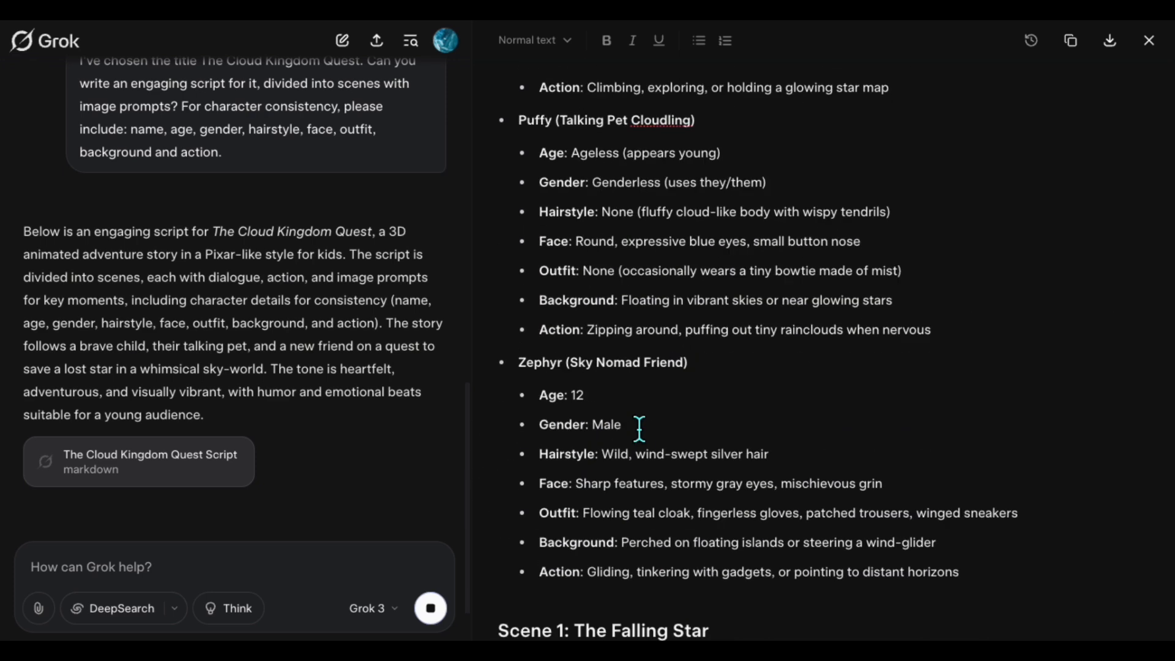
scroll(606, 401, up, 1)
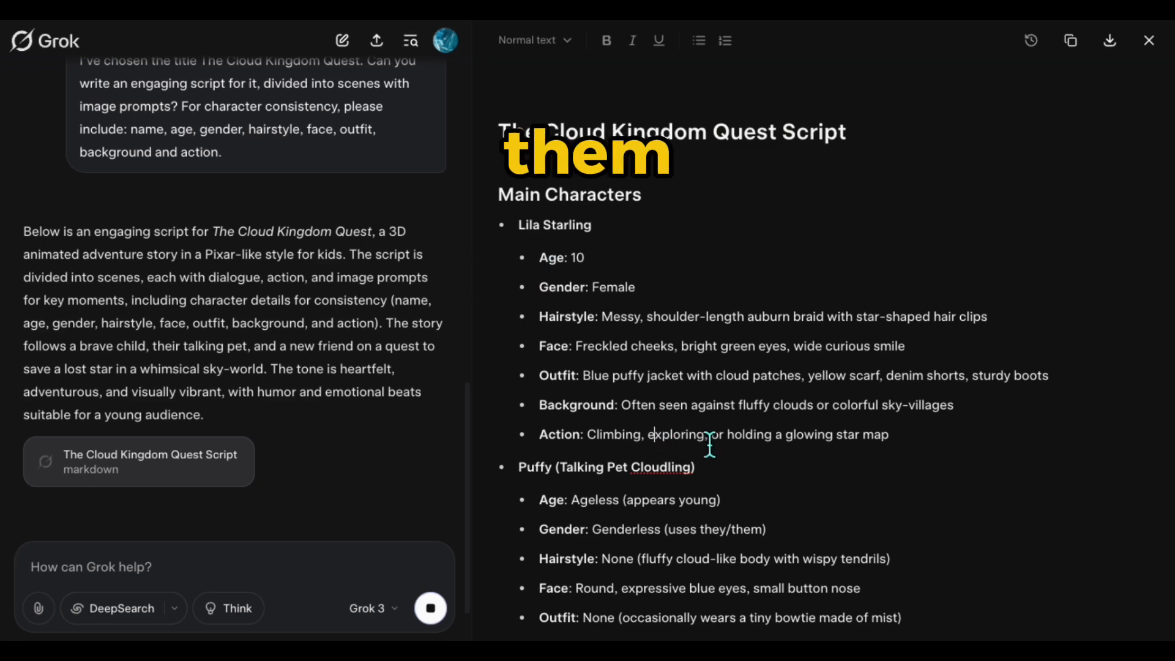
scroll(709, 445, down, 10)
drag(515, 433, 1084, 574)
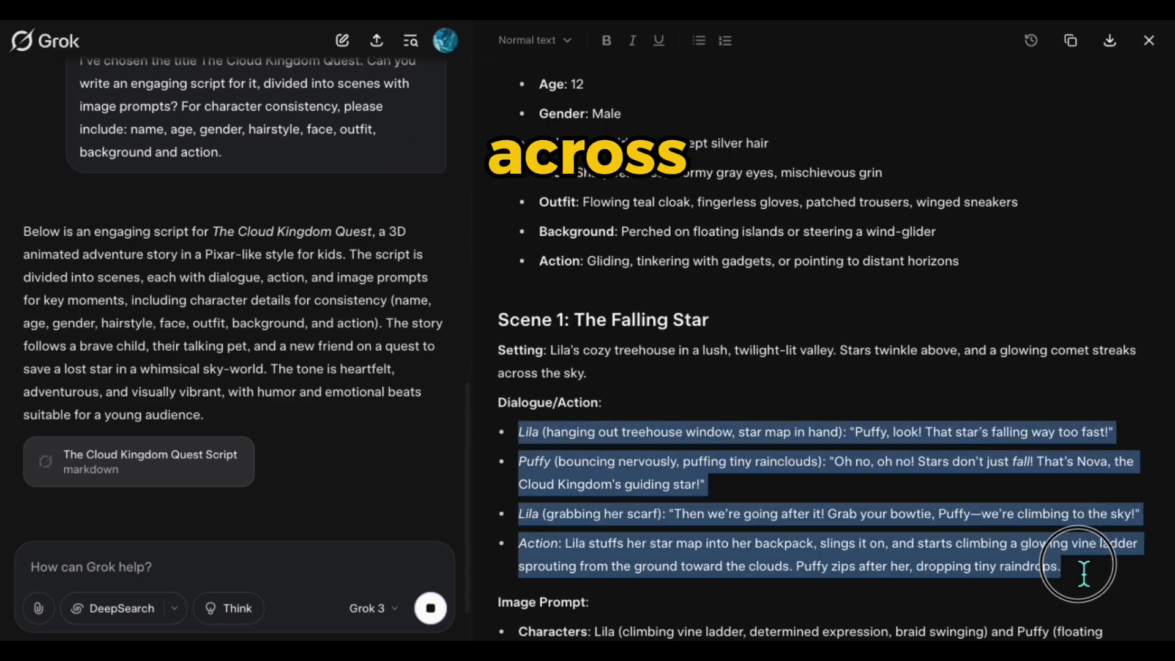
click(708, 453)
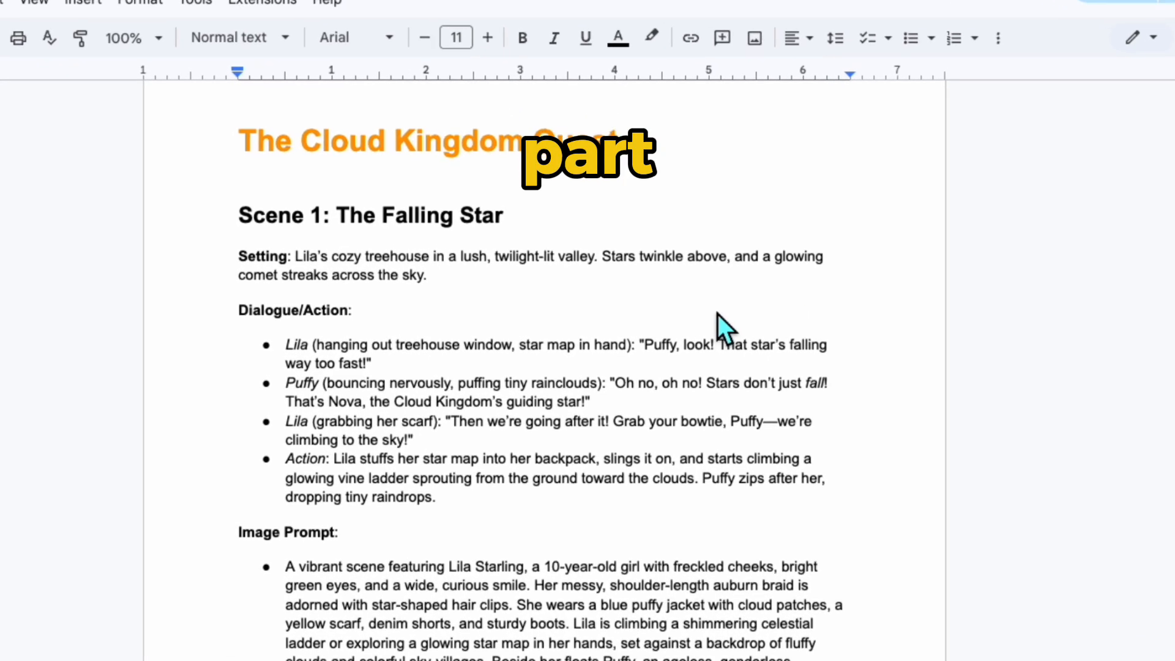
Switch to the script in Google Docs and examine Scene 1's dialogue and its rewritten image prompt.
scroll(516, 347, down, 10)
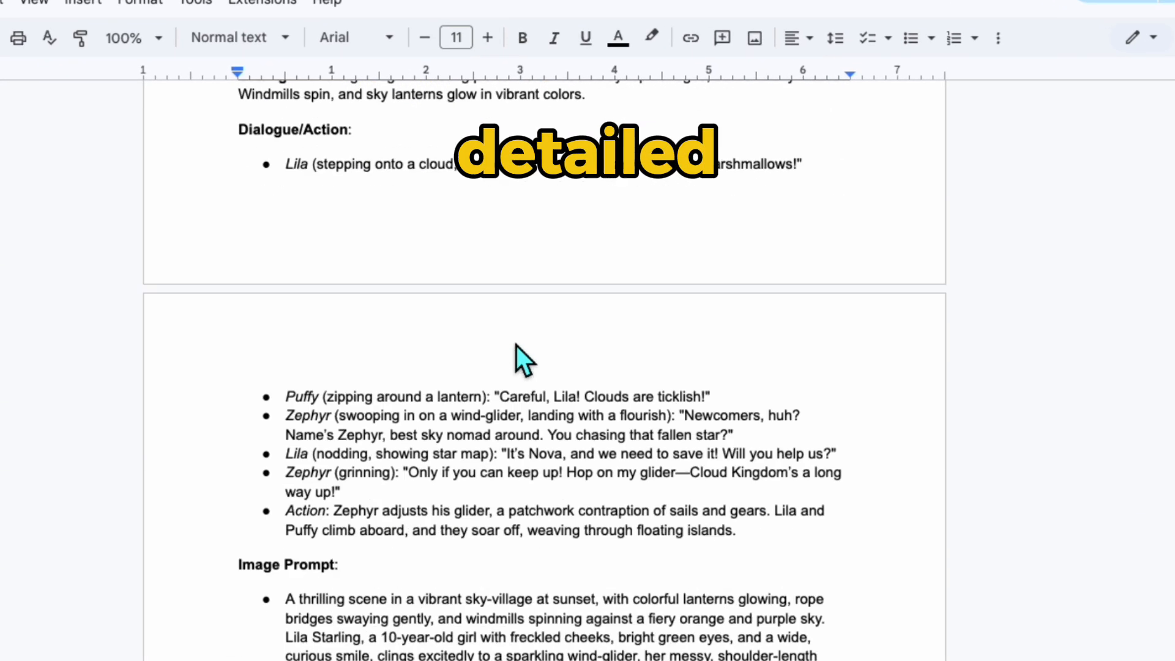
scroll(516, 346, up, 10)
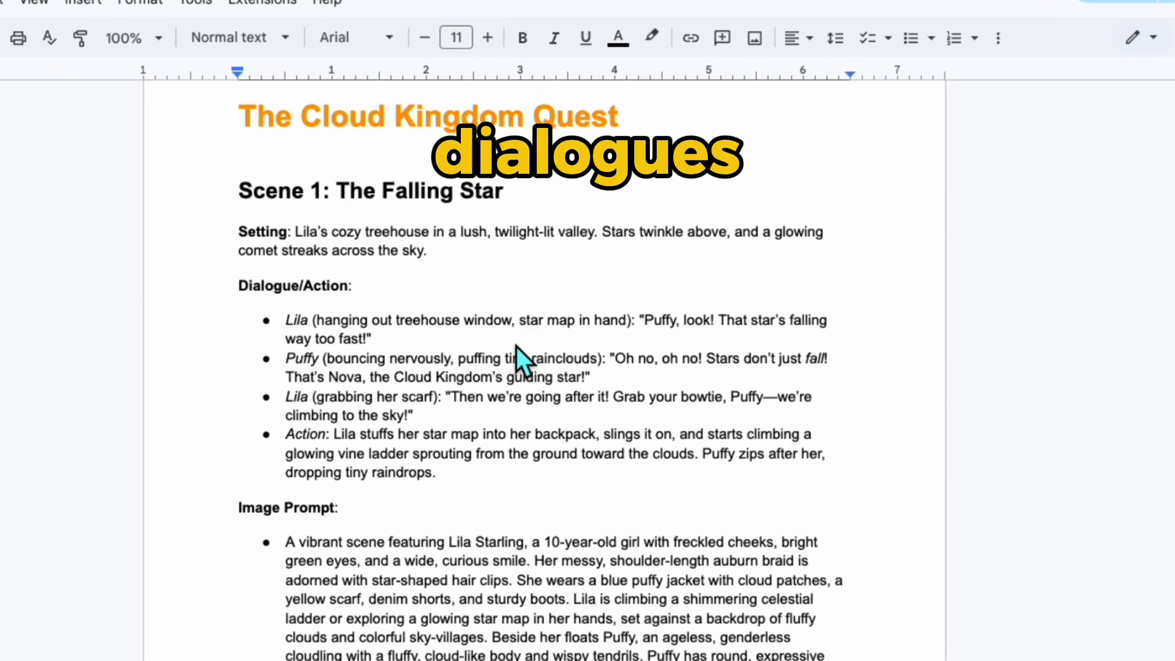
scroll(489, 349, down, 2)
drag(286, 238, 457, 395)
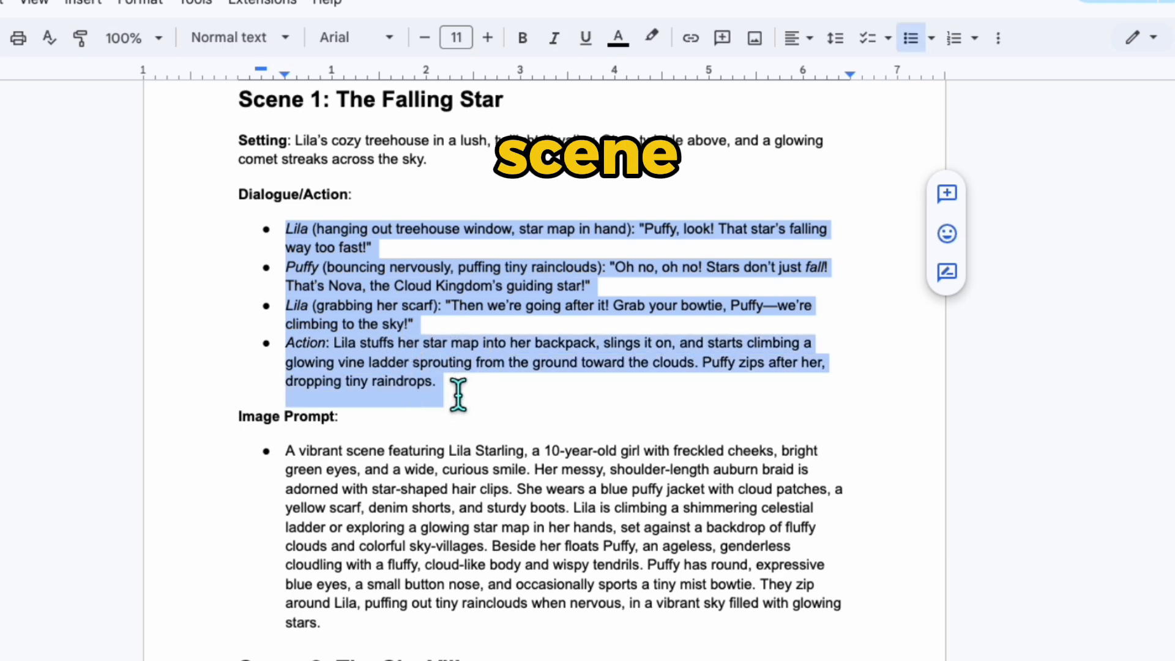
drag(286, 453, 652, 633)
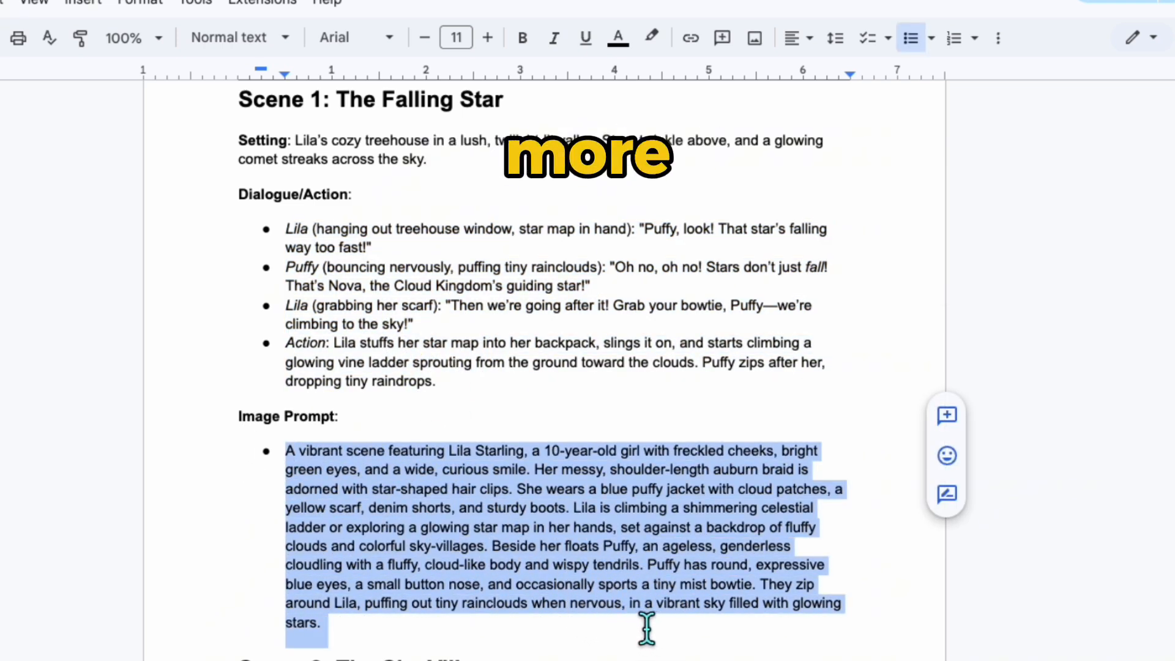
drag(286, 453, 470, 639)
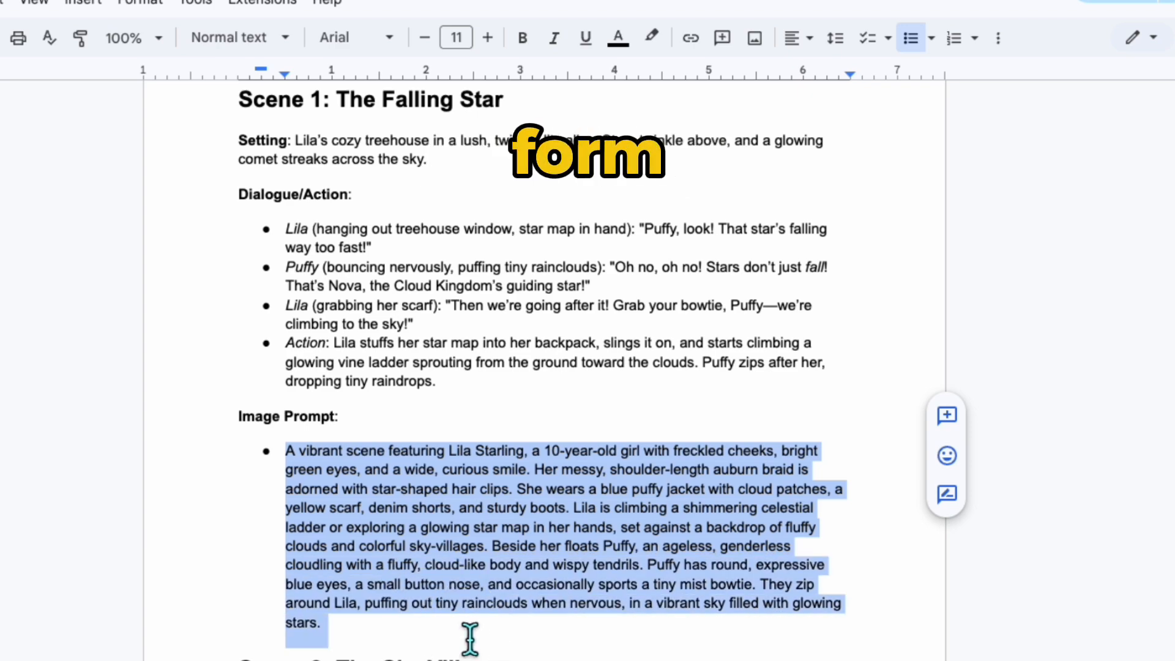
Compare the girl's age and facial description in the Scene 1 and Scene 2 image prompts.
scroll(404, 581, down, 12)
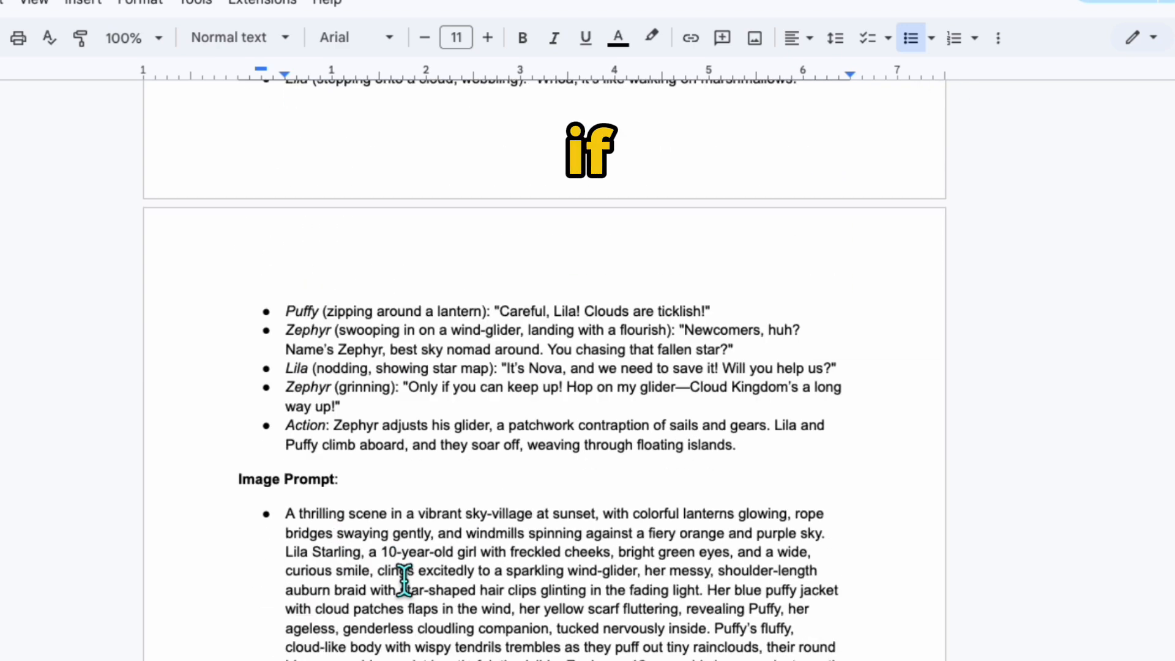
scroll(404, 581, up, 7)
scroll(404, 580, up, 4)
click(754, 392)
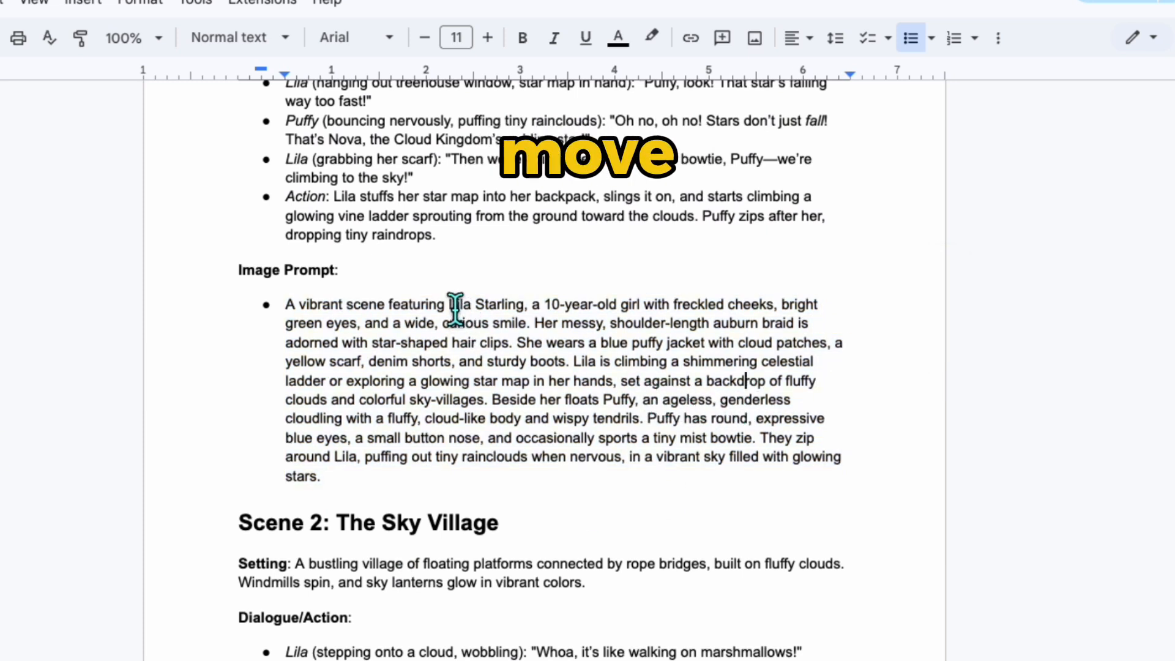
drag(527, 324, 449, 304)
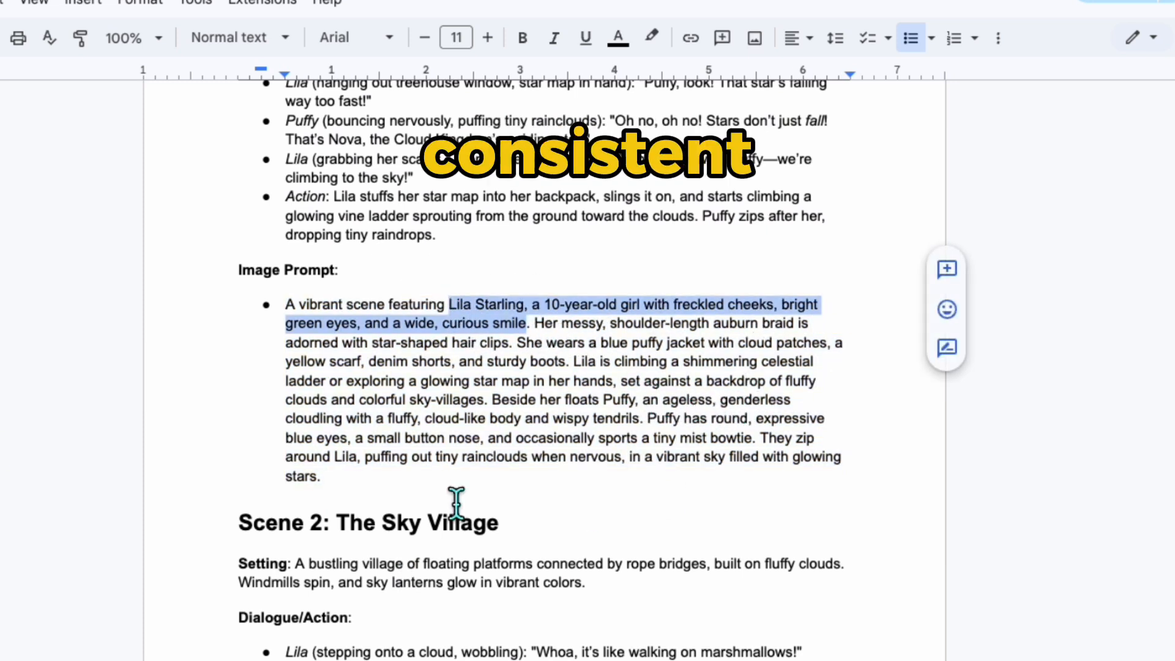
scroll(502, 438, down, 13)
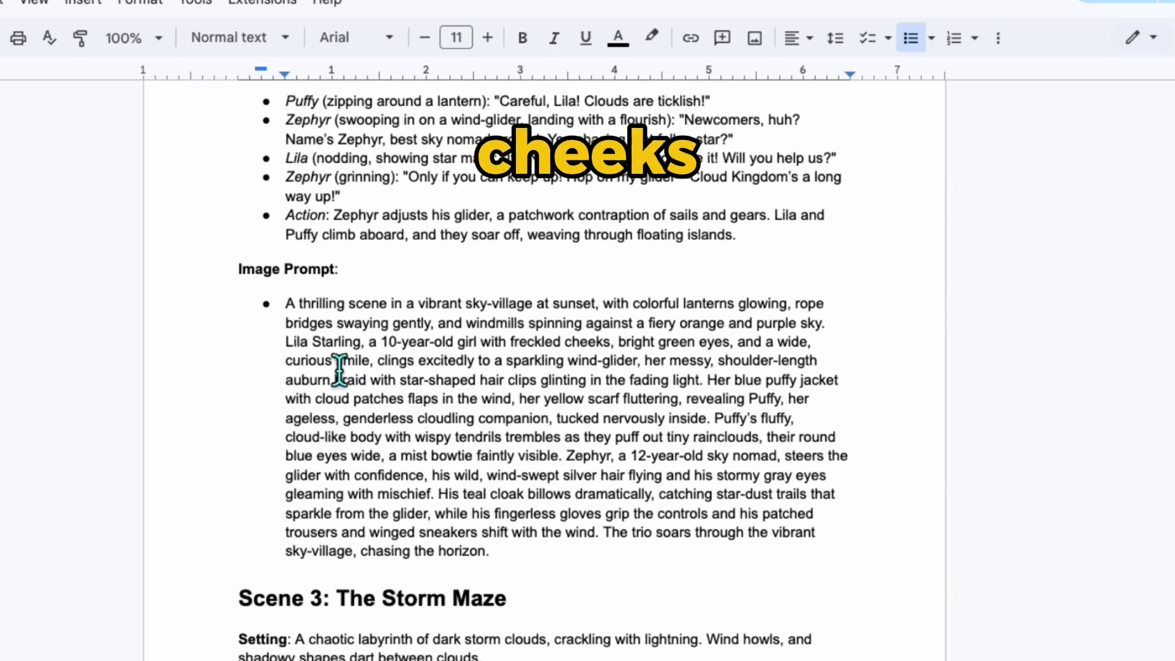
drag(370, 363, 286, 342)
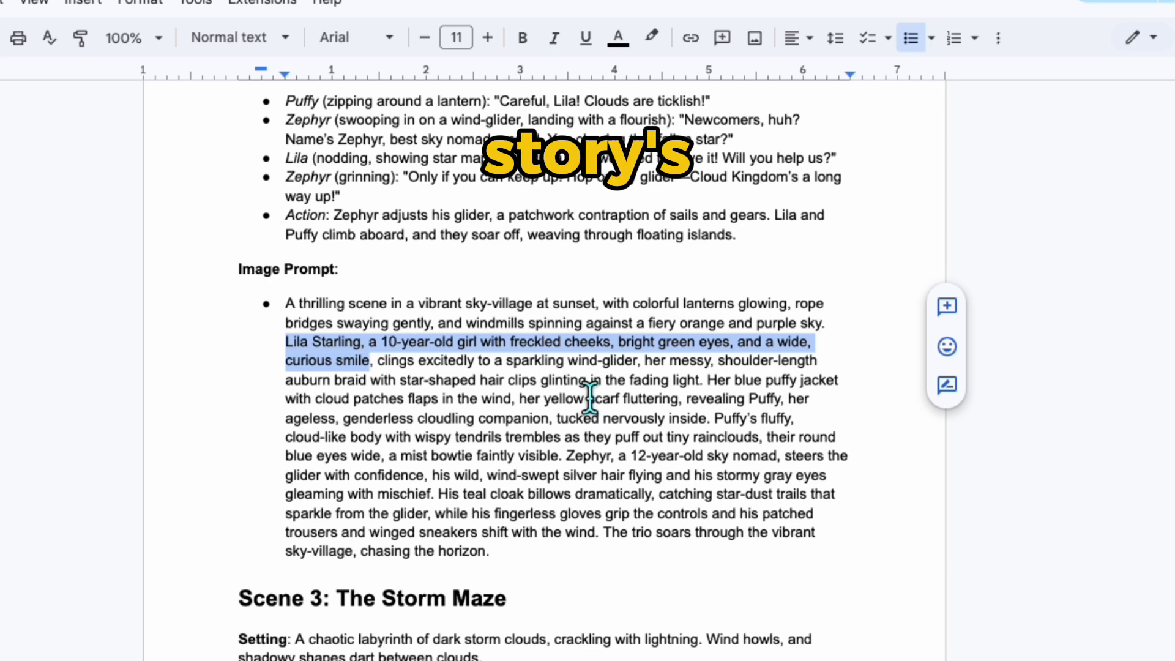
scroll(589, 398, up, 10)
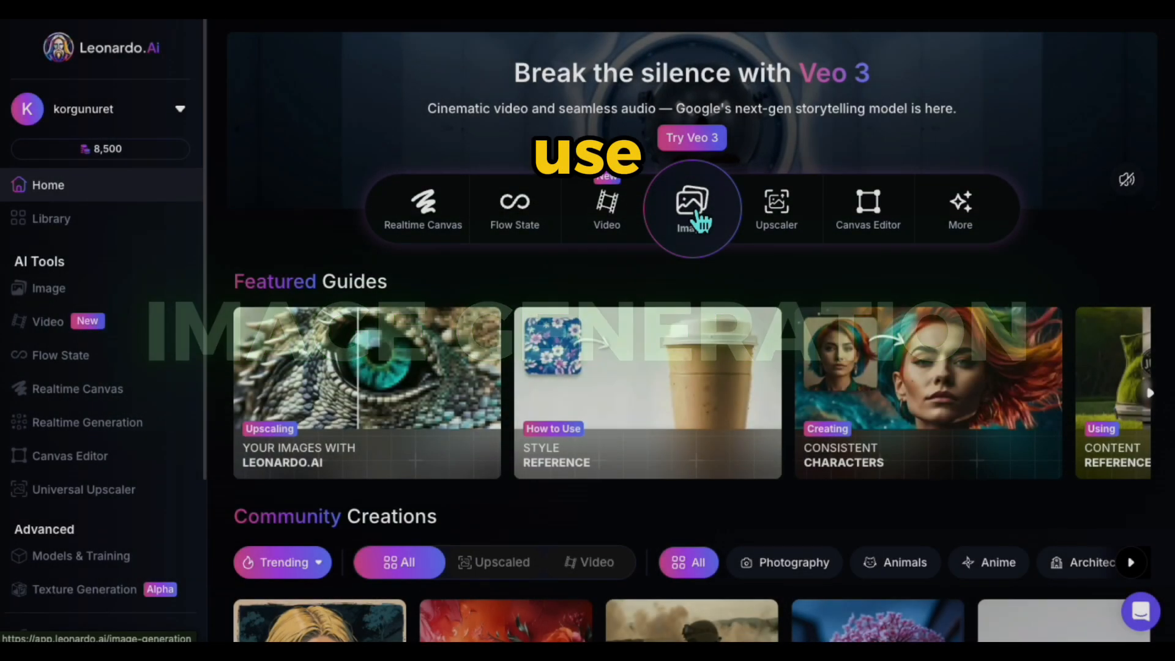
Open Leonardo.Ai's image creation tool and copy the full Scene 1 image prompt from the Google Docs script.
click(698, 214)
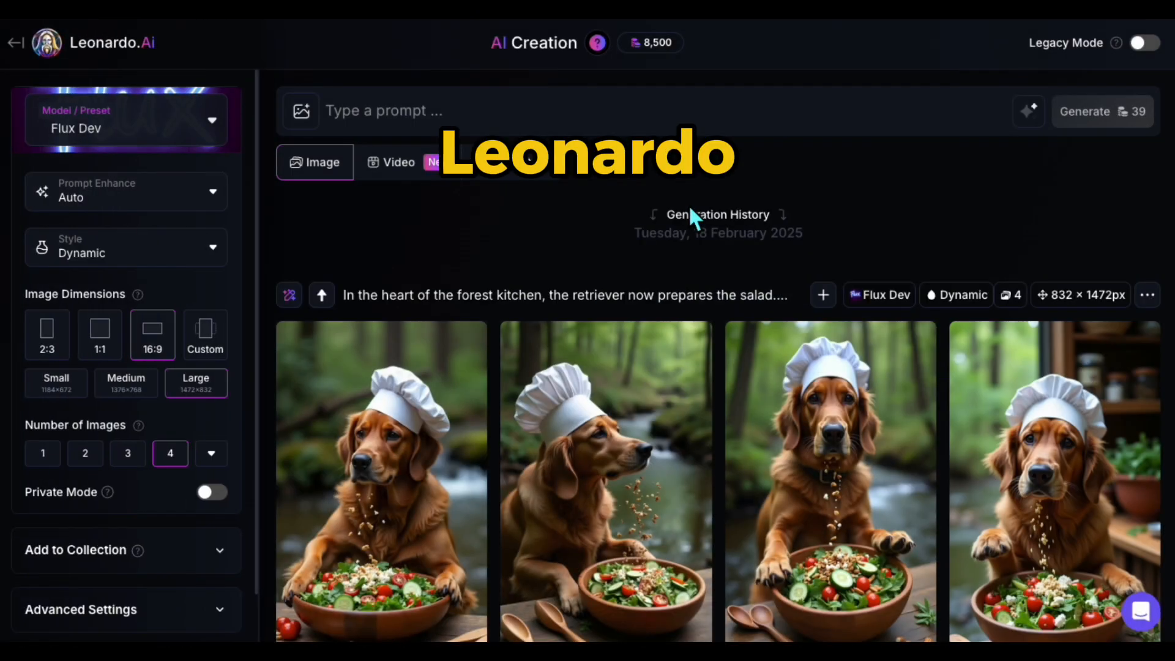
click(395, 109)
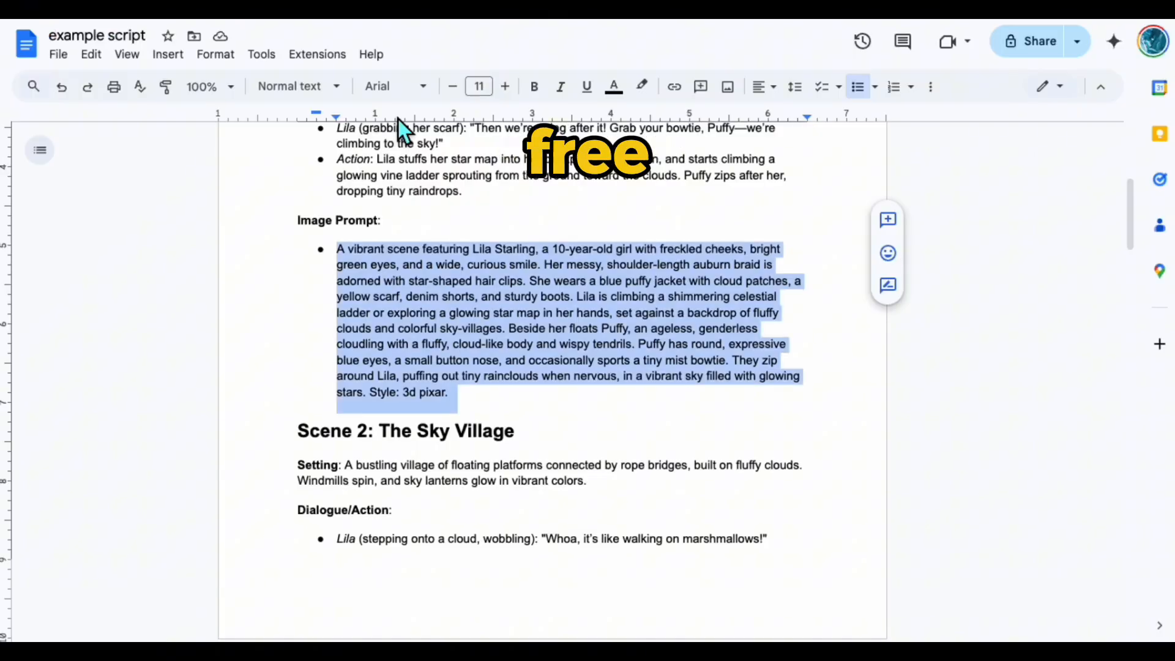
triple_click(405, 297)
key(super+c)
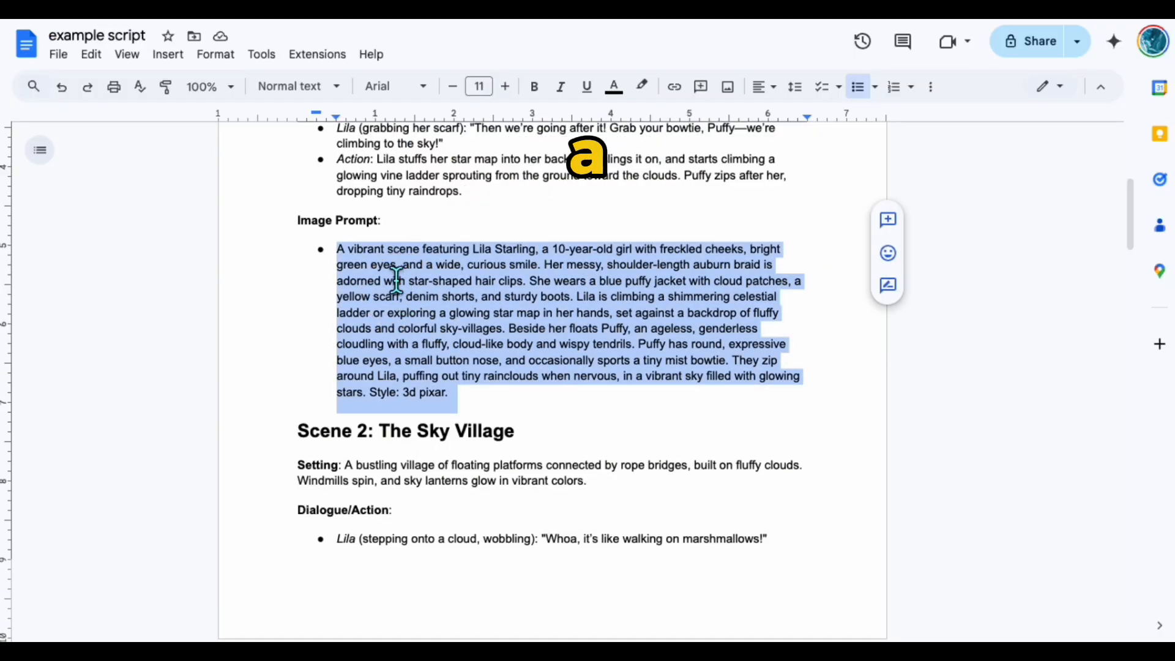
scroll(395, 276, up, 3)
scroll(398, 274, down, 1)
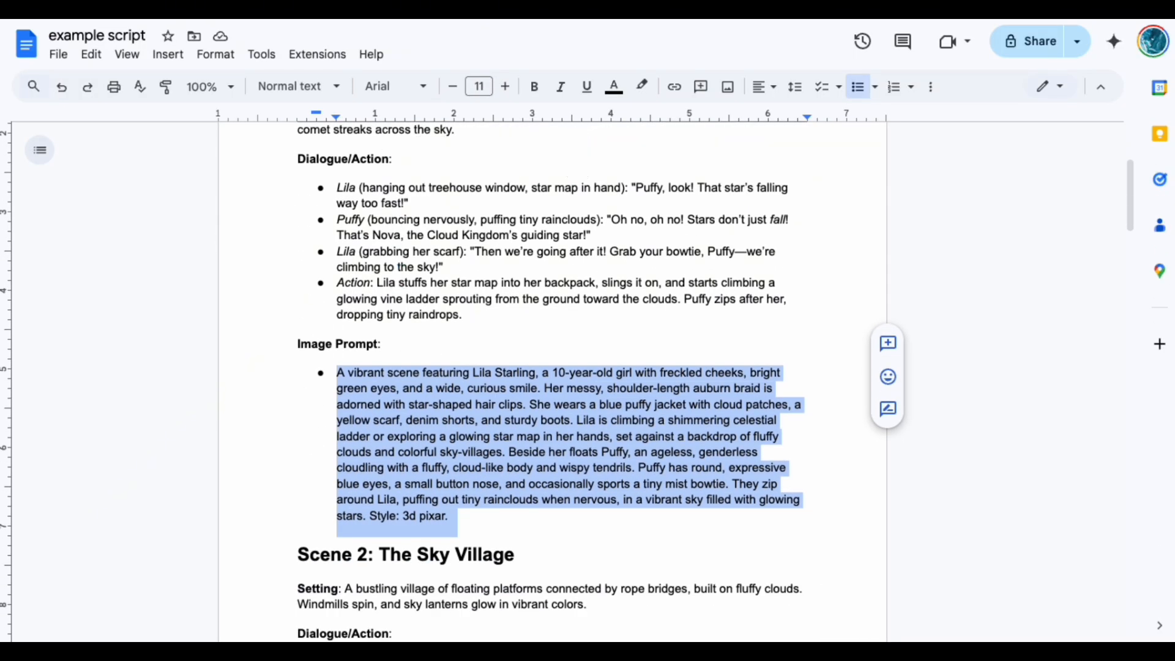
Return to Leonardo.Ai, paste the Scene 1 prompt ending in "Style: 3d pixar." and generate the images.
click(240, 6)
click(284, 222)
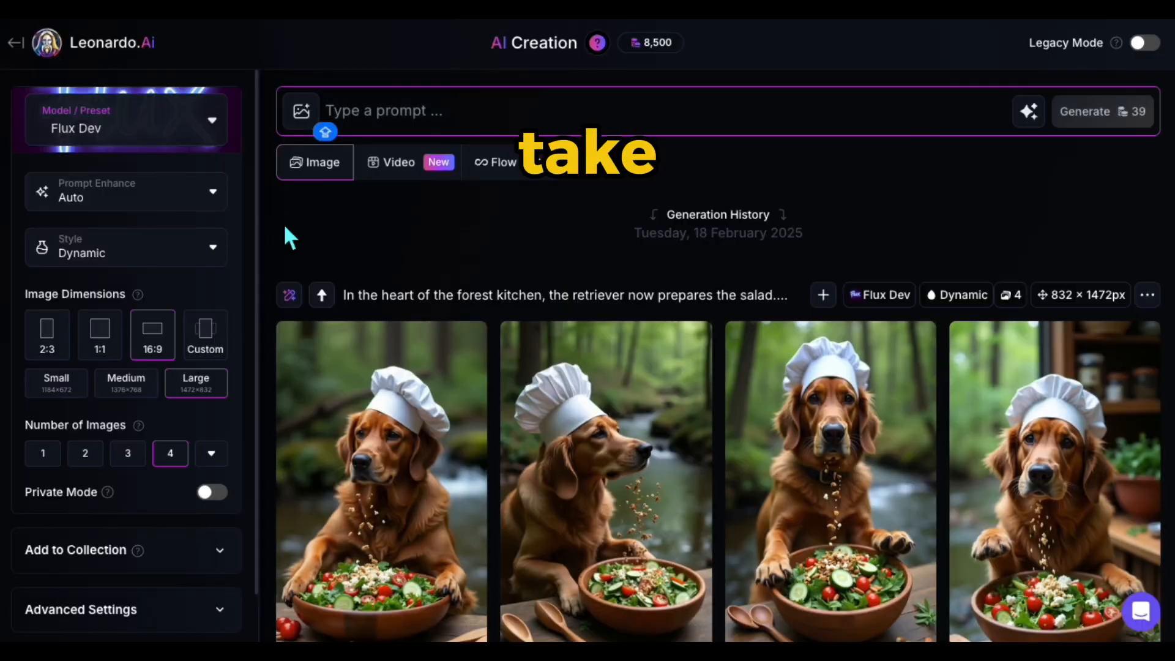
right_click(354, 115)
click(390, 236)
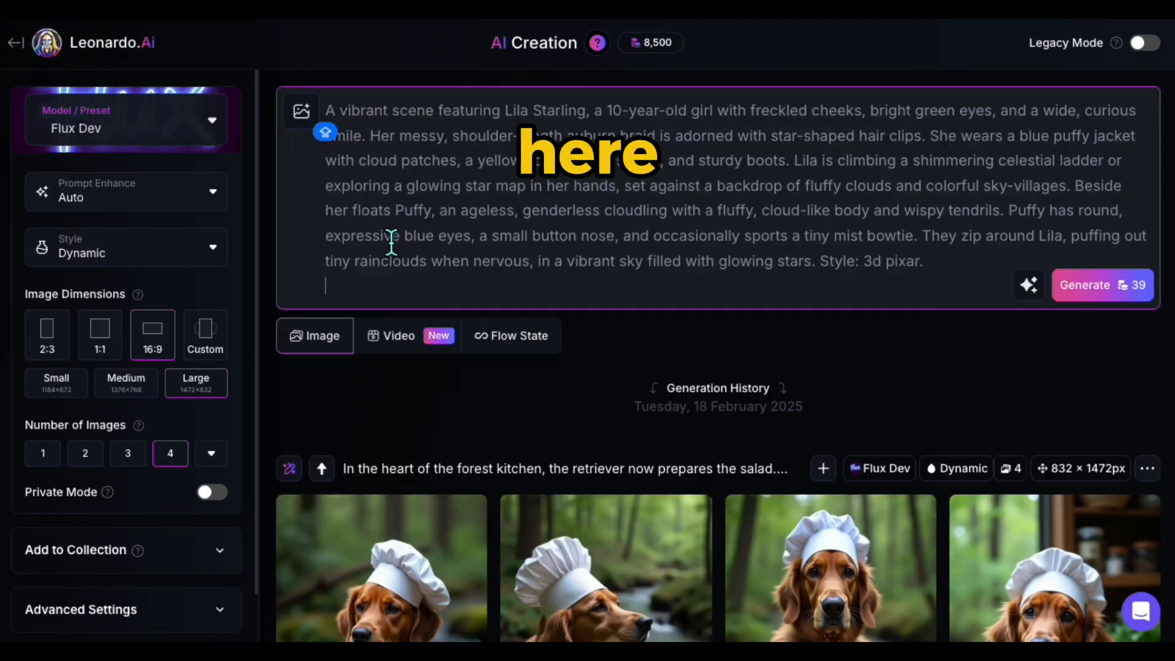
drag(820, 262, 931, 274)
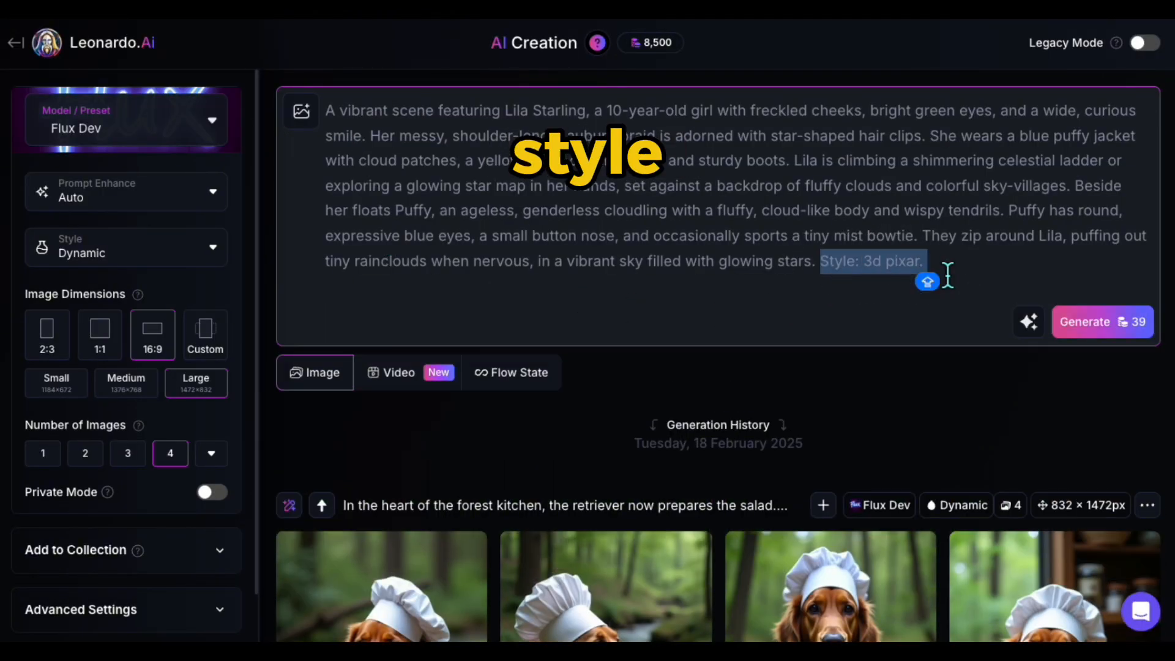
click(1076, 328)
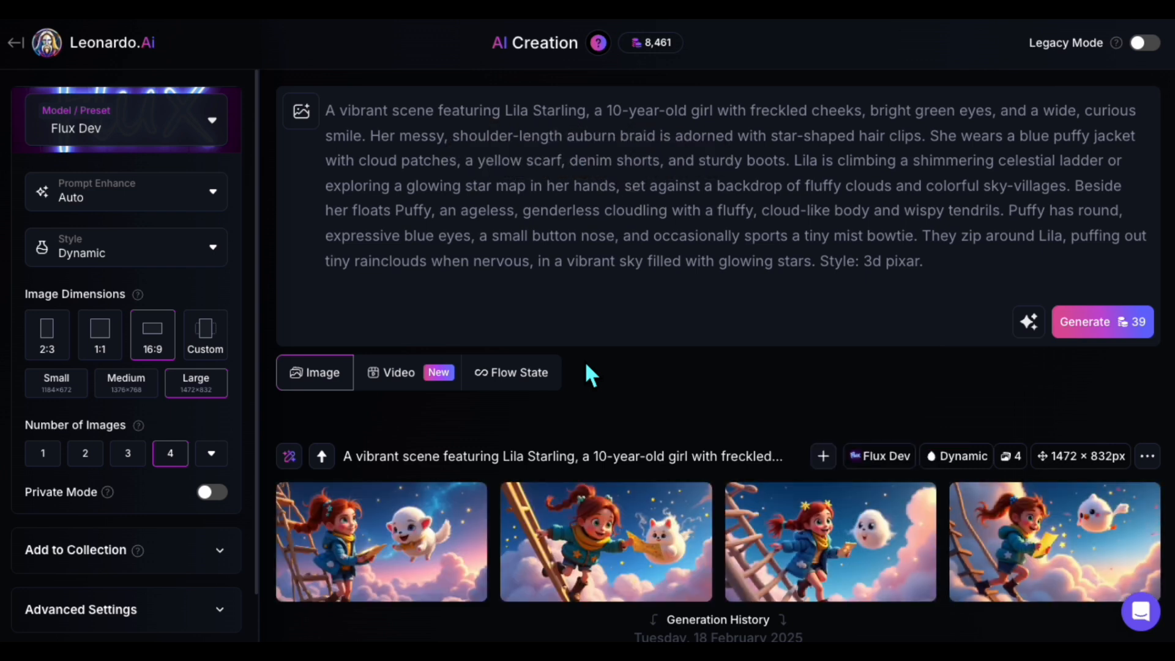
Copy the seed of the newly generated Scene 1 image set.
scroll(431, 422, down, 2)
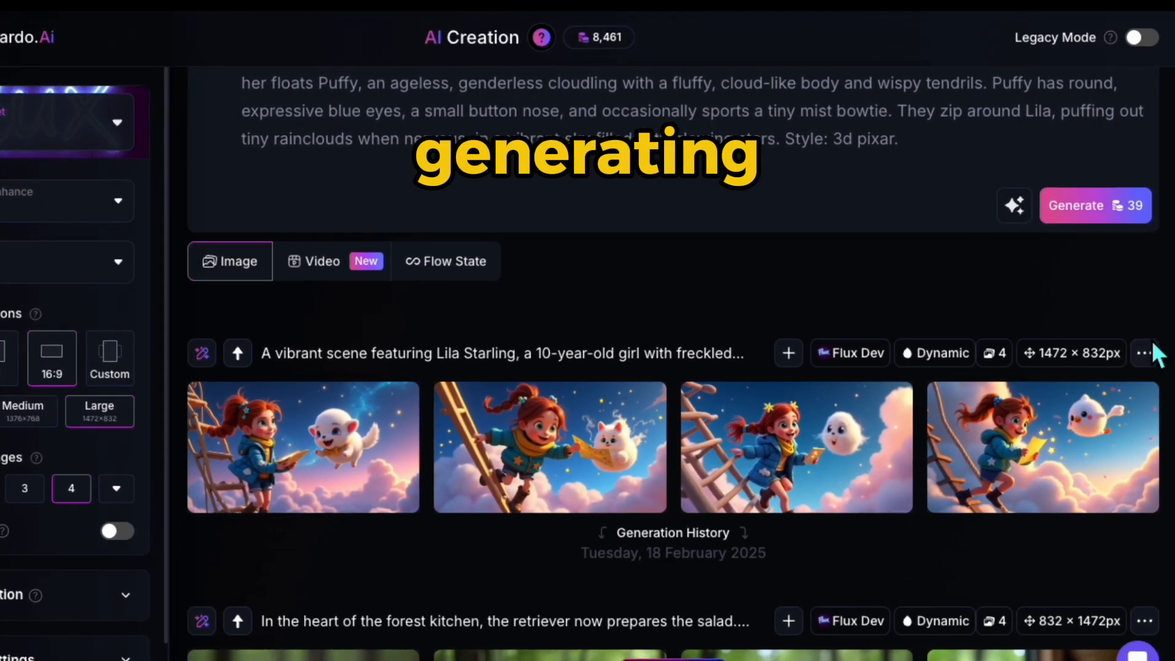
click(1148, 331)
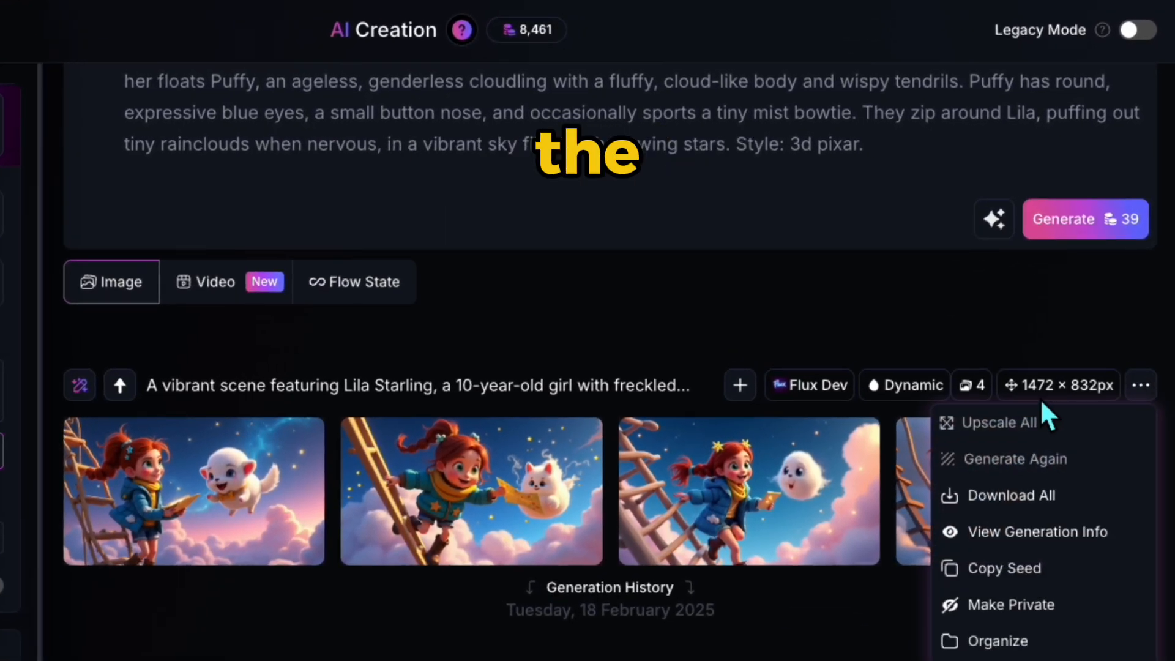
click(1017, 582)
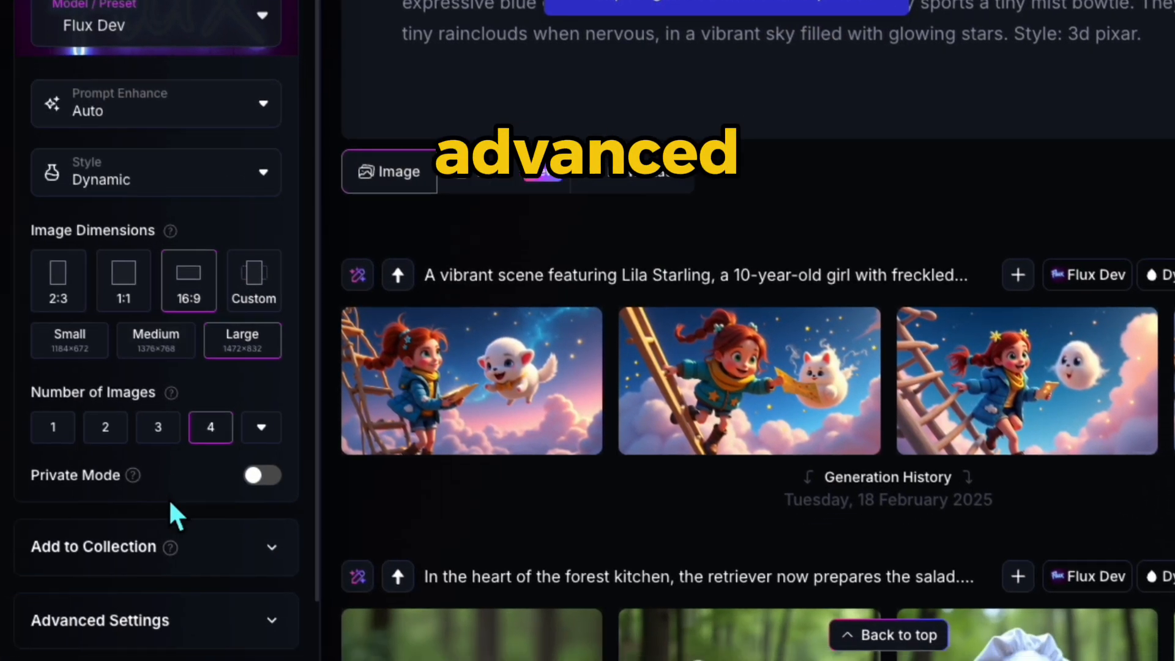
Enable the fixed seed option in the advanced settings and paste the copied seed 641205560.
scroll(170, 501, down, 2)
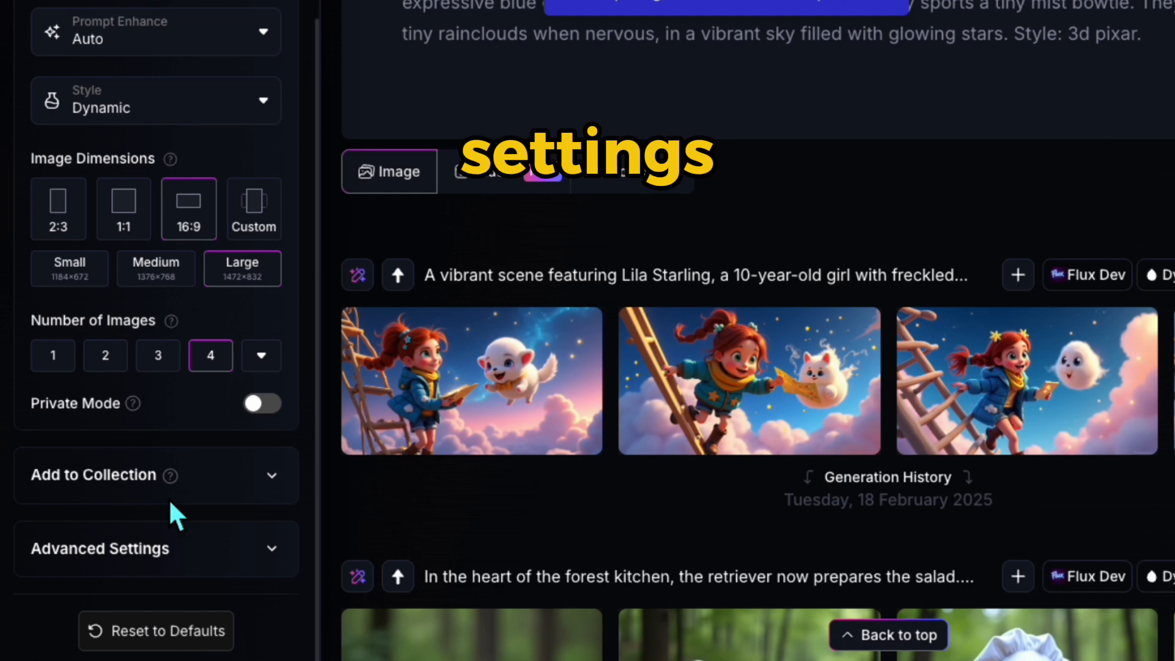
click(296, 575)
scroll(192, 415, down, 5)
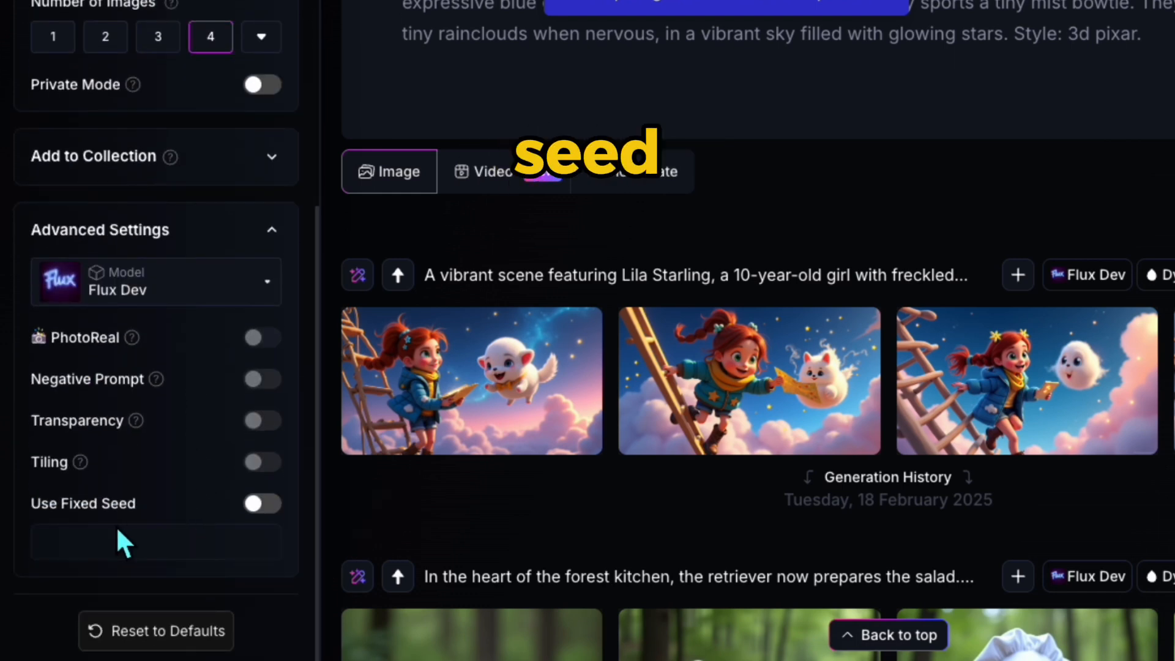
click(268, 516)
click(91, 554)
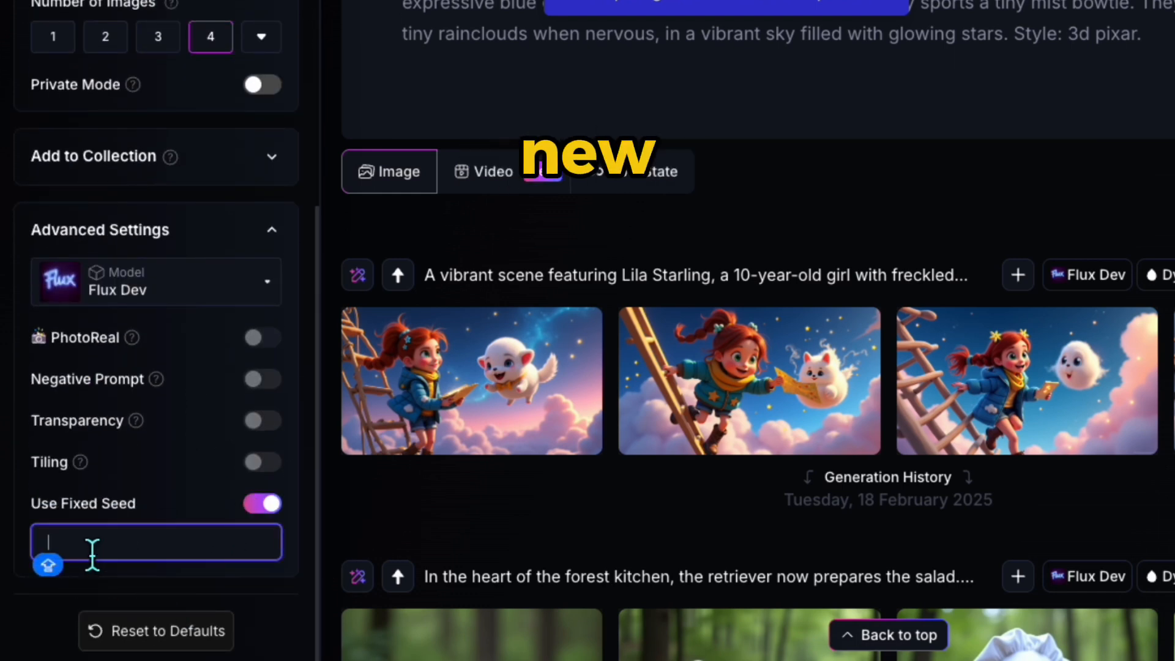
right_click(97, 553)
click(109, 564)
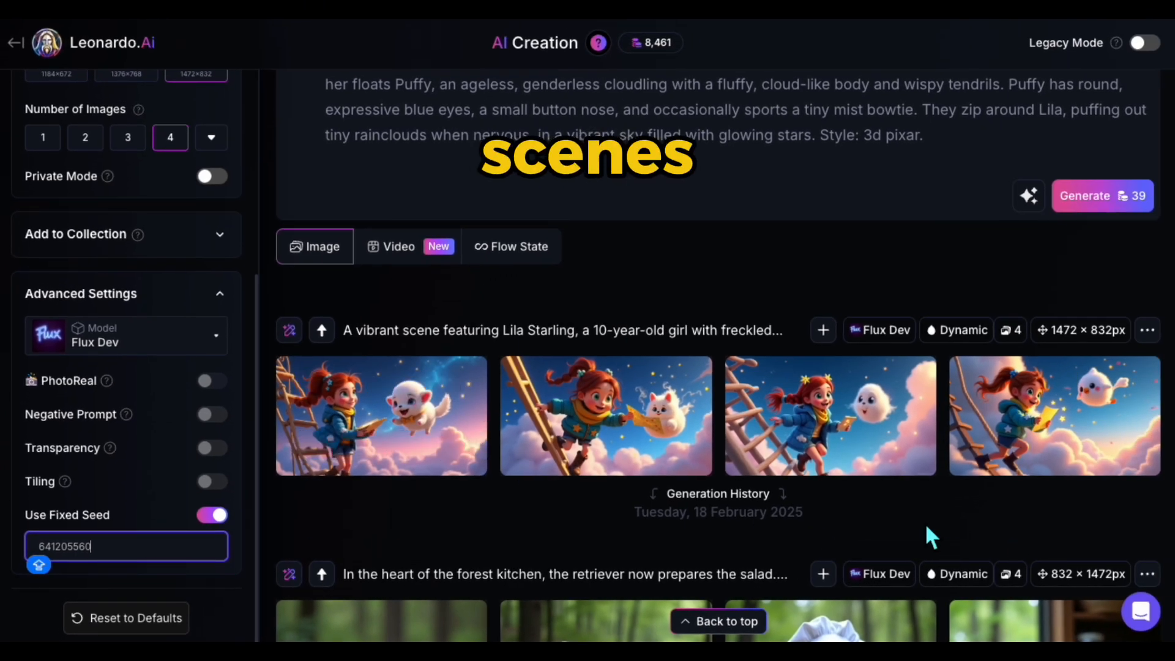
click(854, 273)
Switch to the Google Docs script and copy the full Scene 2 image prompt.
scroll(704, 269, up, 3)
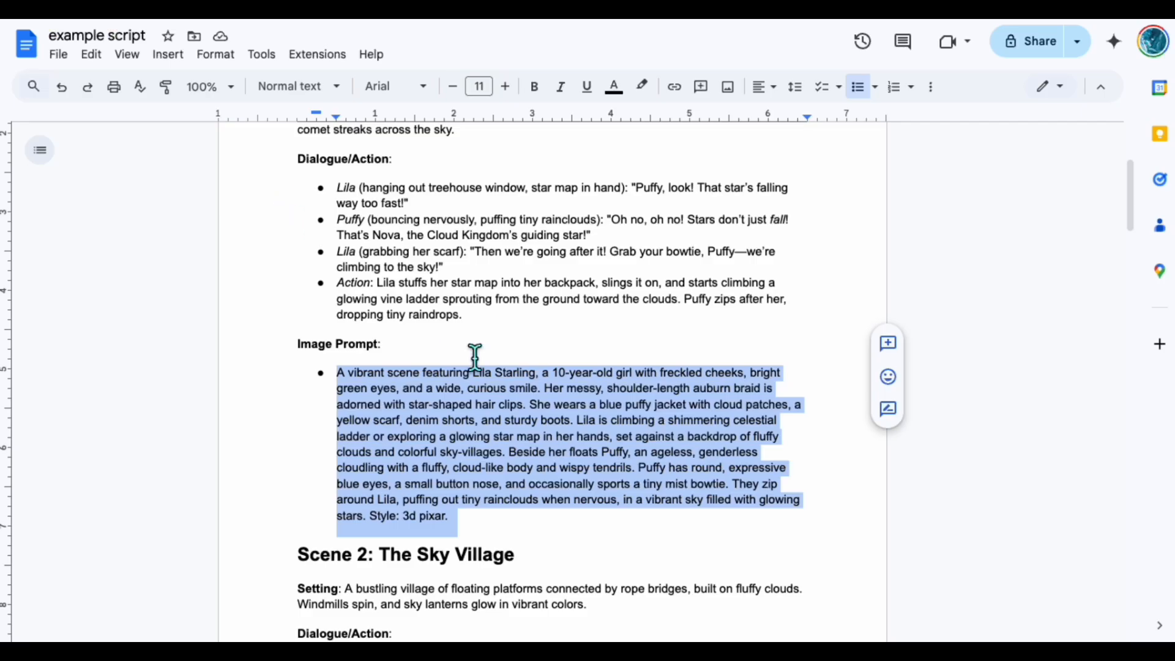
scroll(449, 343, down, 4)
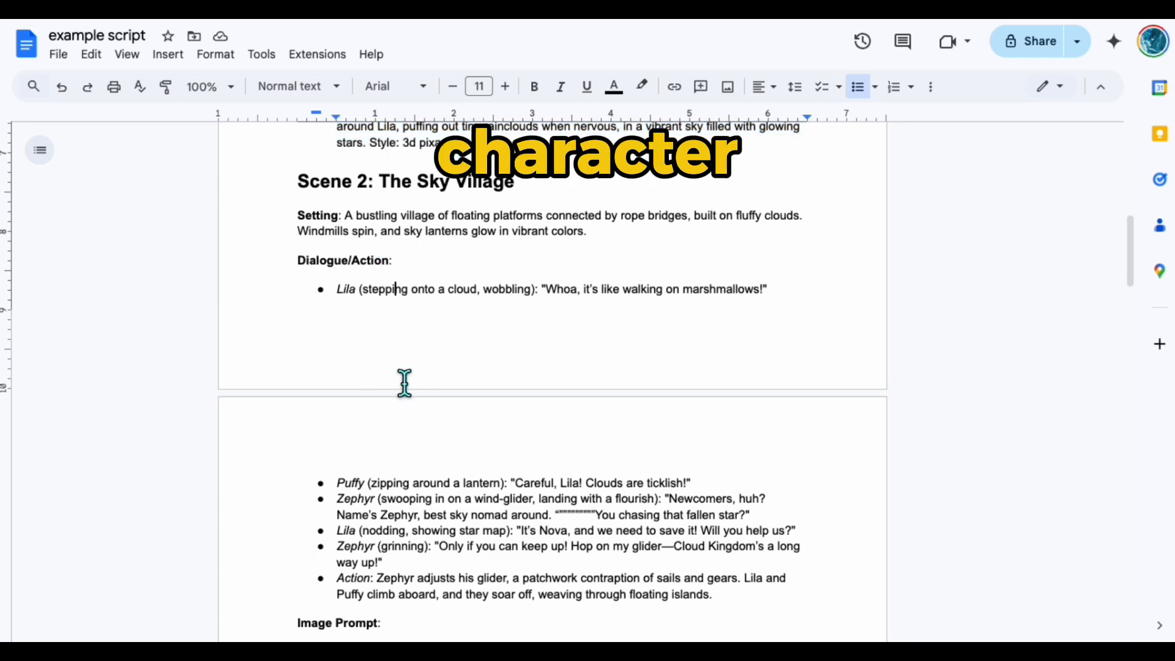
scroll(453, 410, down, 4)
triple_click(502, 440)
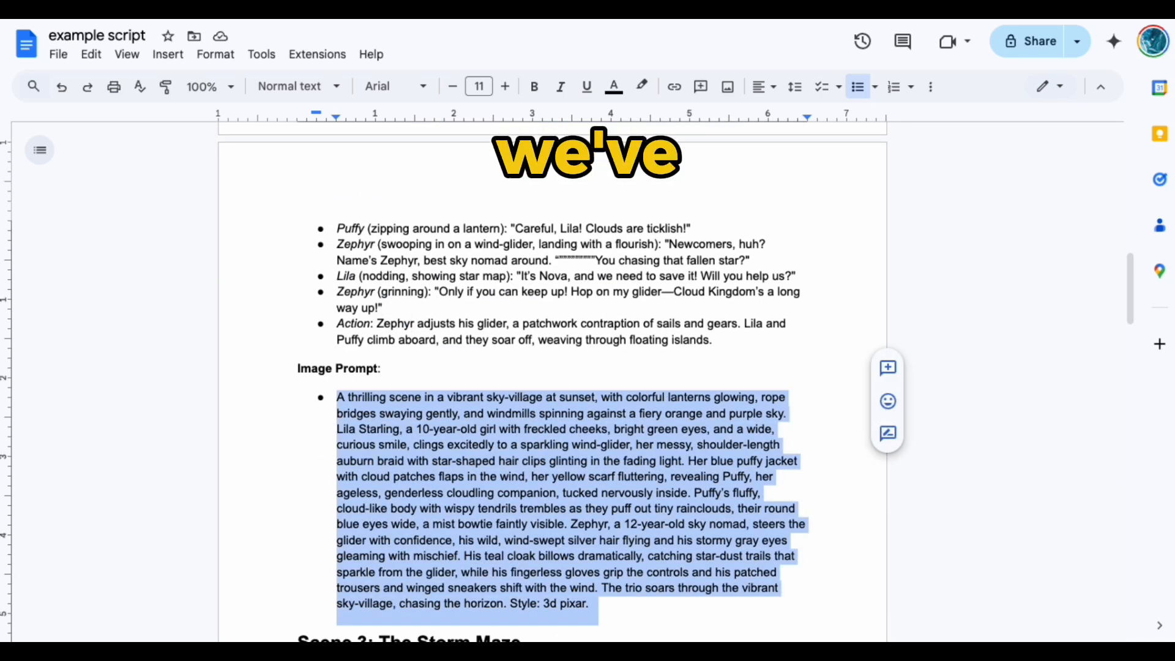
Return to Leonardo.Ai, replace the prompt with the copied Scene 2 sky-village prompt and generate the images.
click(279, 220)
triple_click(537, 205)
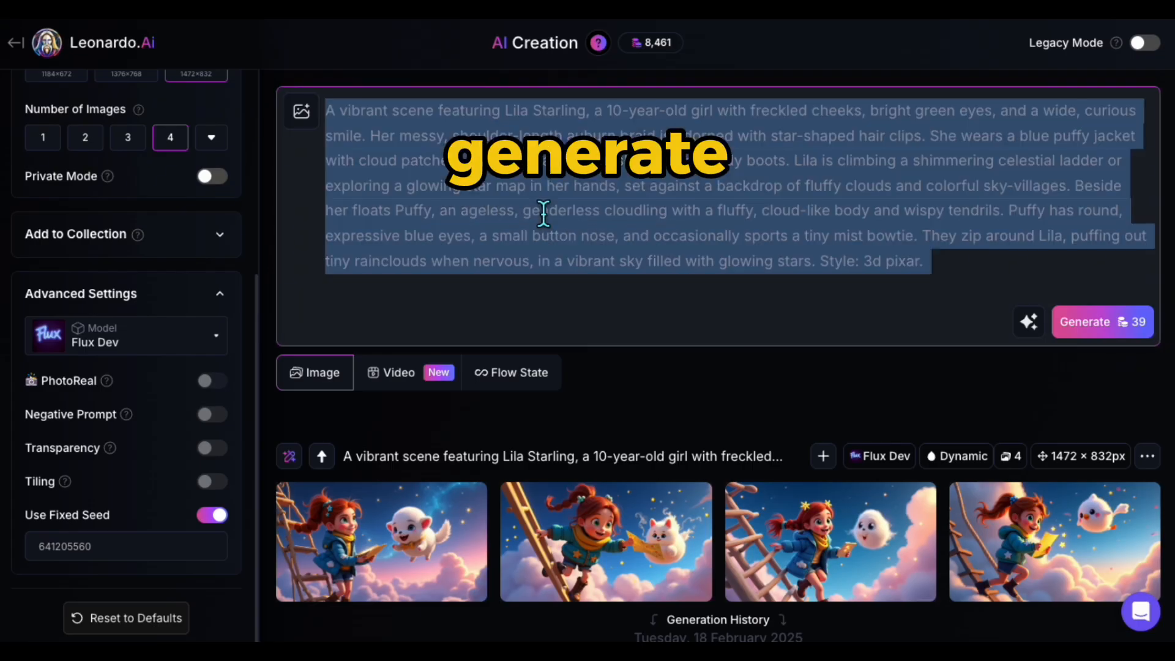
key(super+v)
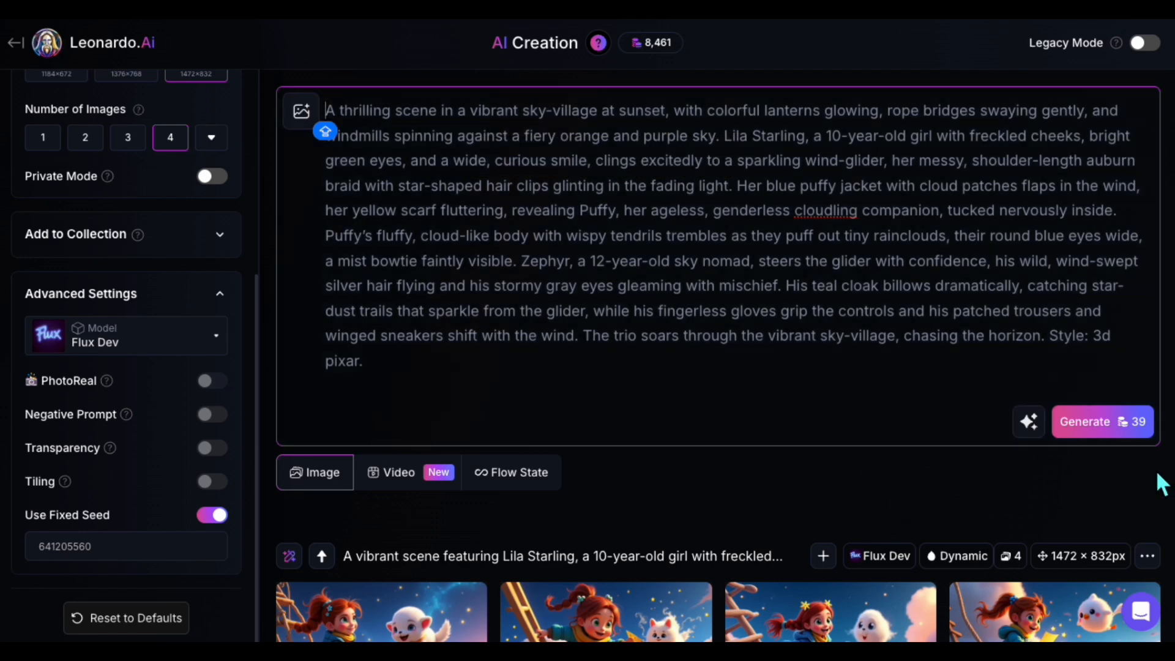
click(1124, 427)
scroll(974, 484, down, 5)
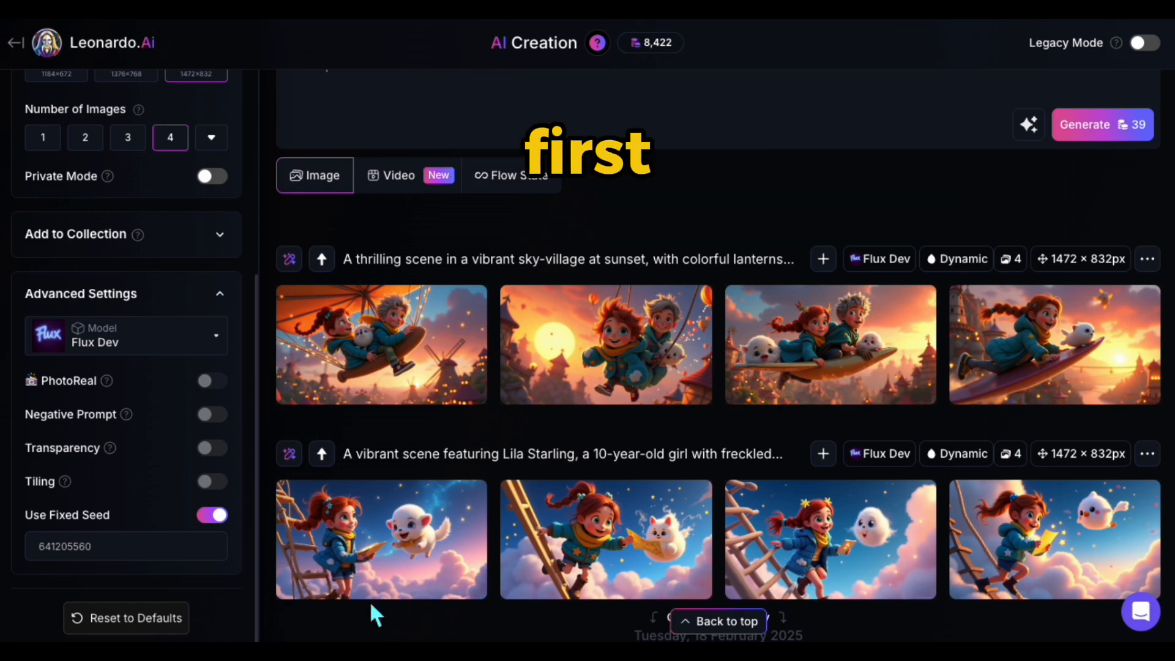
View the first Scene 1 image and the first Scene 2 image enlarged to compare character consistency.
click(342, 533)
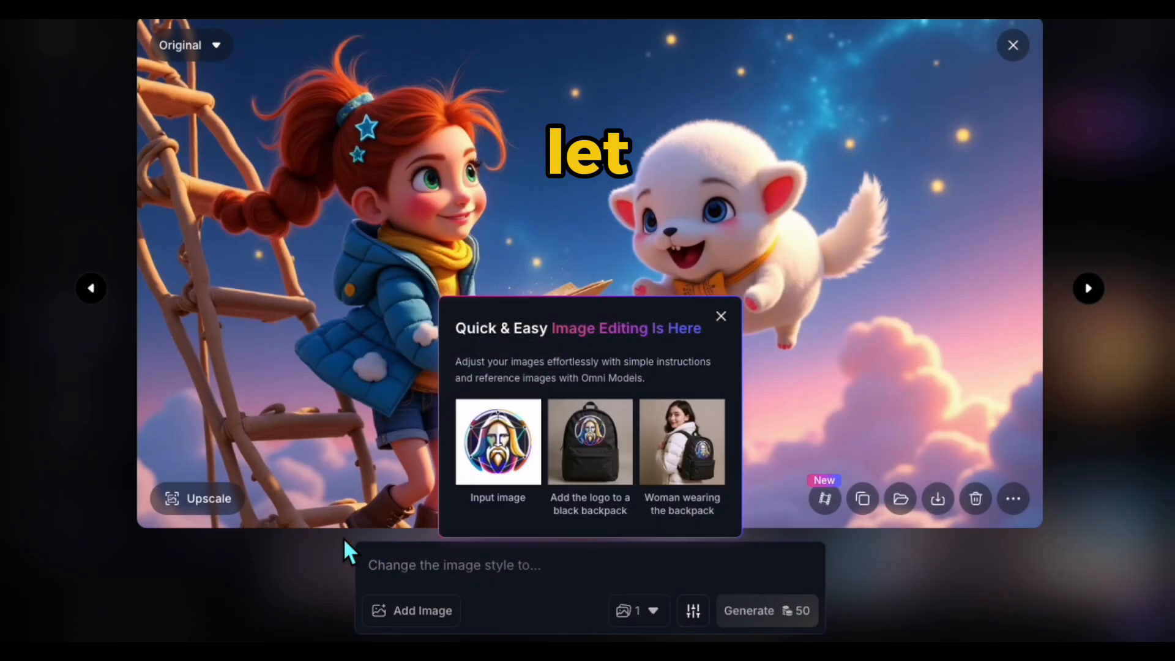
click(720, 314)
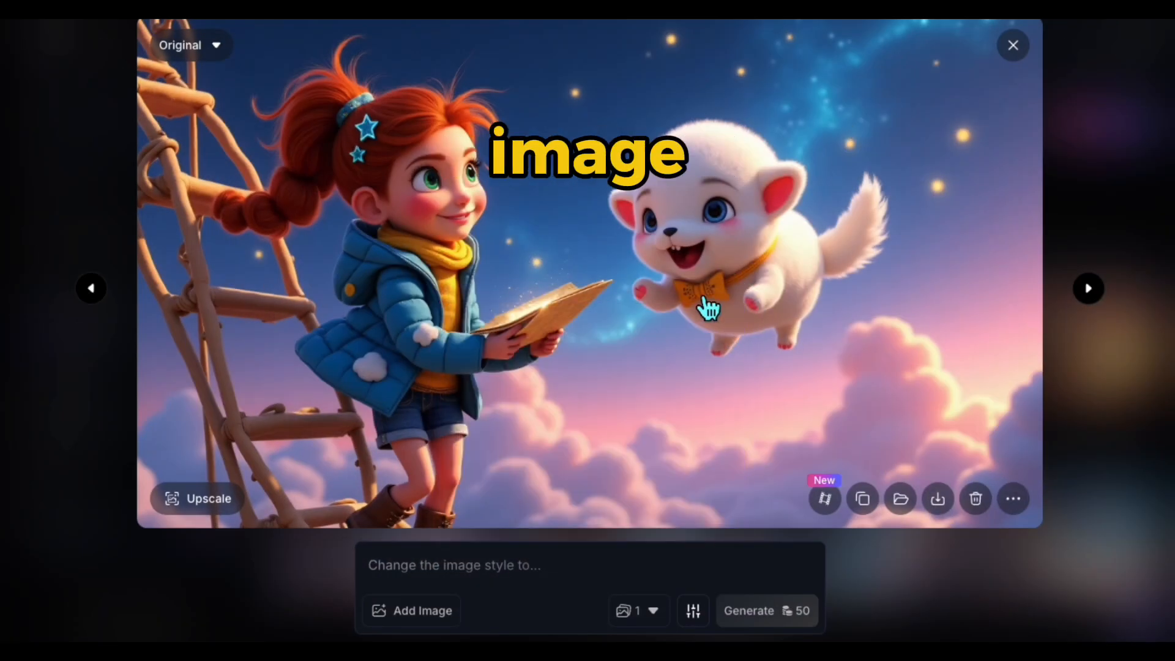
click(1013, 44)
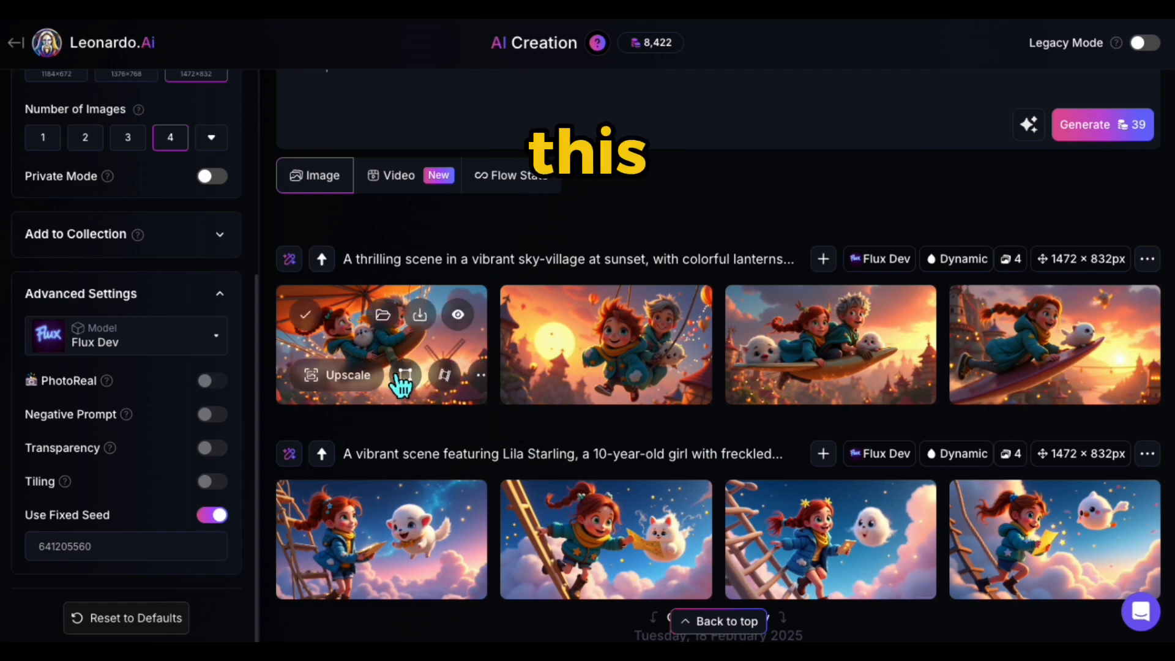
click(338, 344)
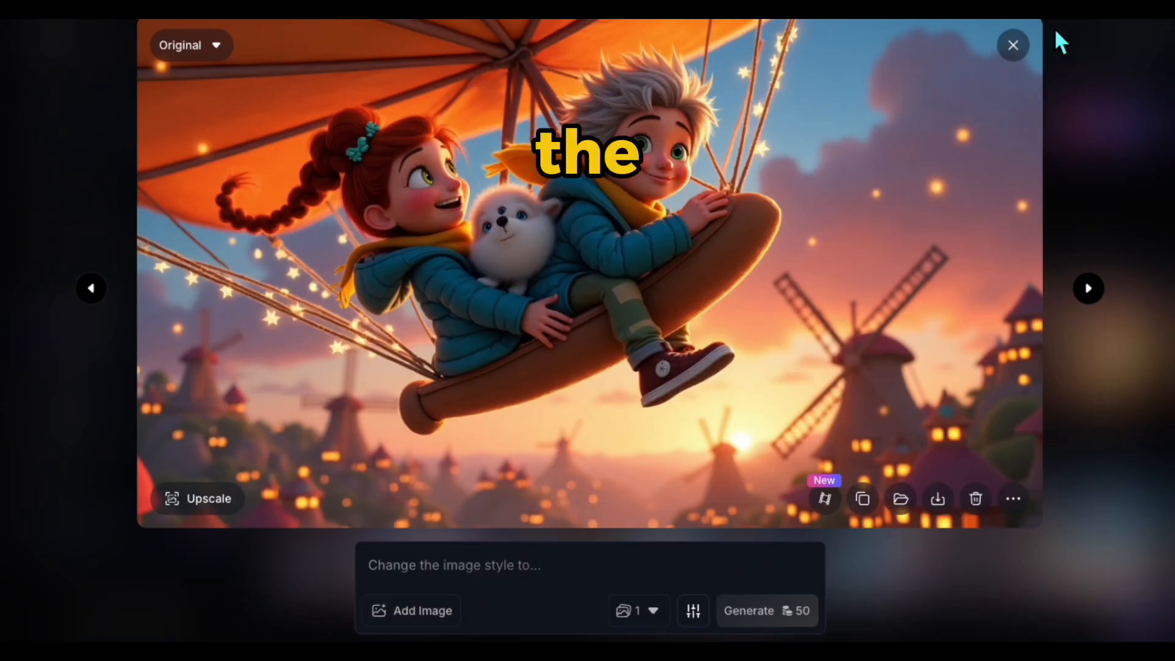
click(1021, 47)
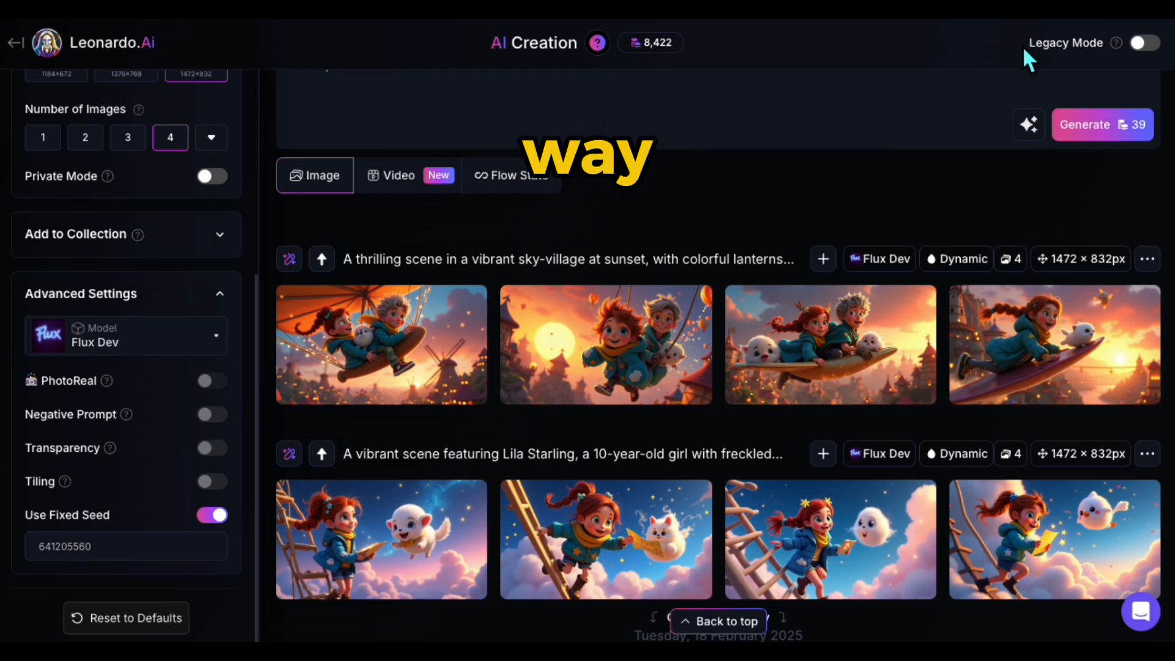
Switch to the Google Docs script and copy the full Scene 3 image prompt.
click(236, 10)
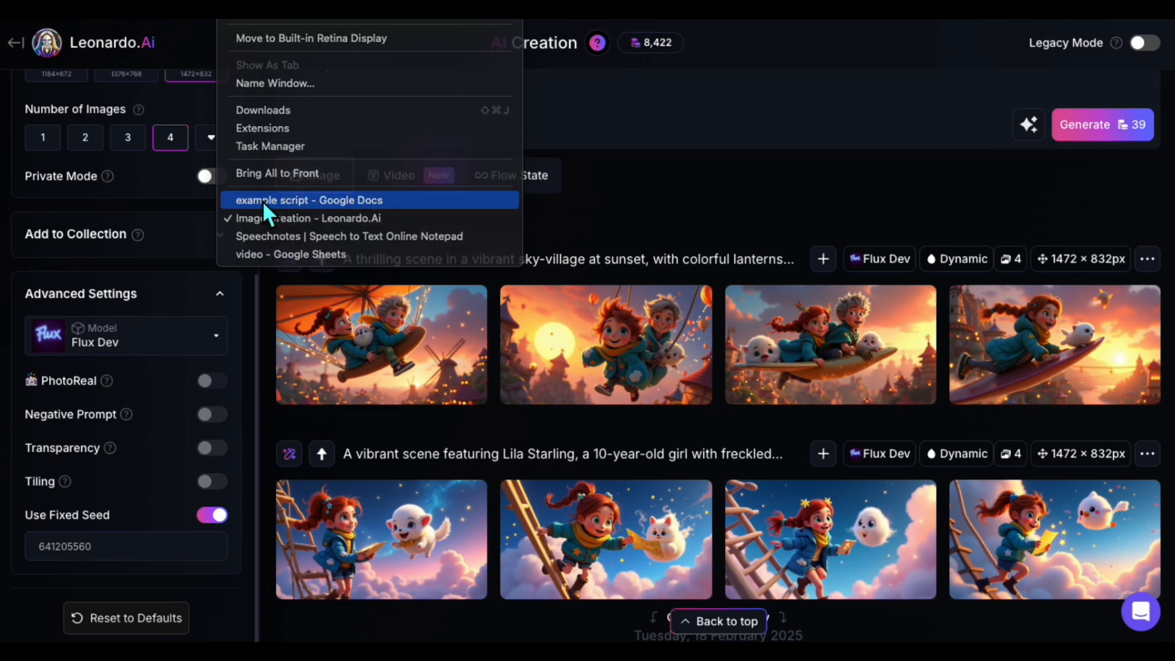
click(262, 200)
scroll(501, 411, down, 8)
triple_click(450, 392)
key(ctrl+c)
Return to Leonardo.Ai, replace the prompt with the copied Scene 3 storm prompt and generate the images.
click(236, 9)
click(263, 217)
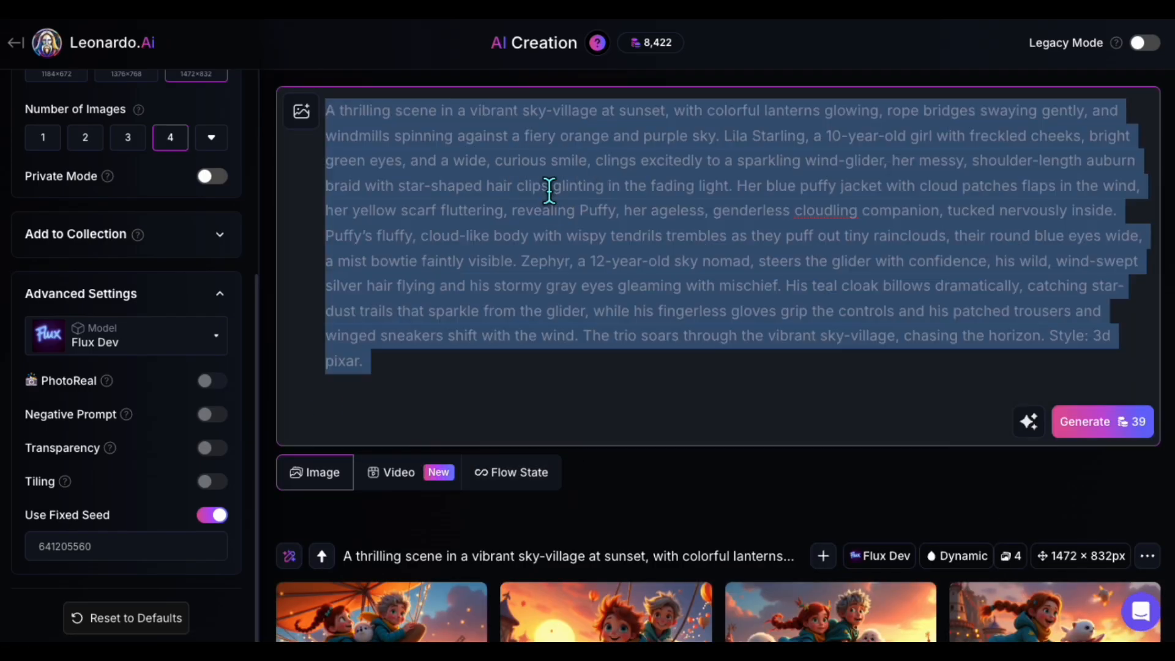
key(ctrl+v)
click(1101, 398)
scroll(931, 299, down, 2)
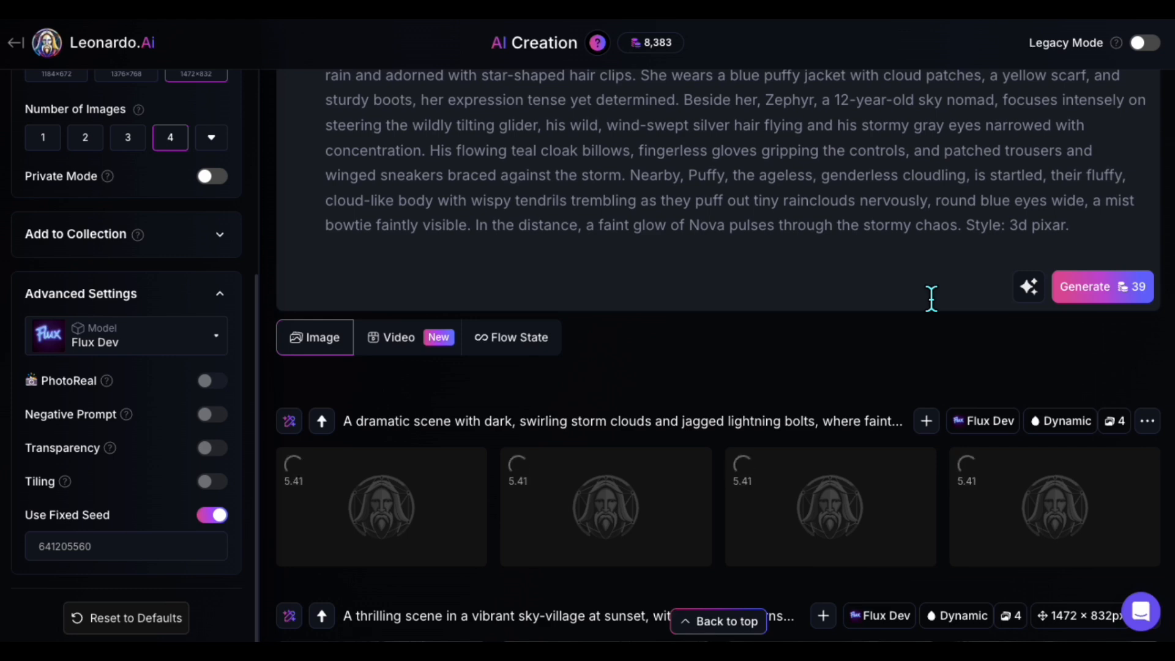
scroll(932, 299, down, 2)
scroll(854, 298, up, 4)
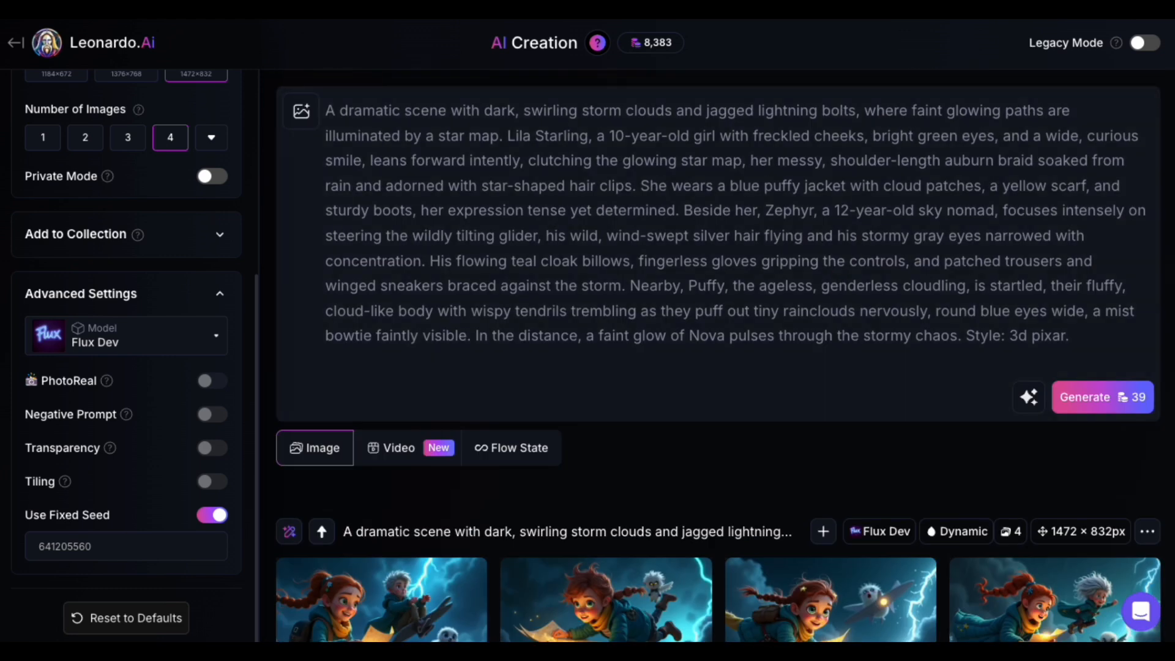
Copy the Scene 4 image prompt from Google Docs and select the old prompt in Leonardo.Ai for replacement.
click(236, 10)
click(289, 209)
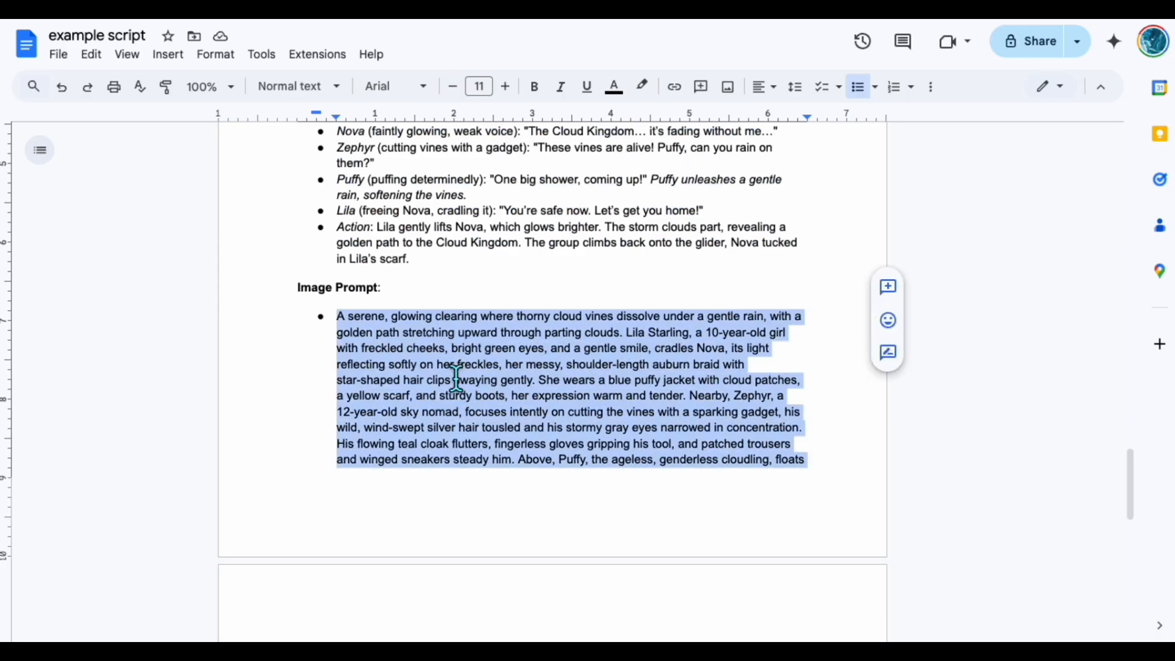
click(235, 10)
click(288, 217)
key(ctrl+a)
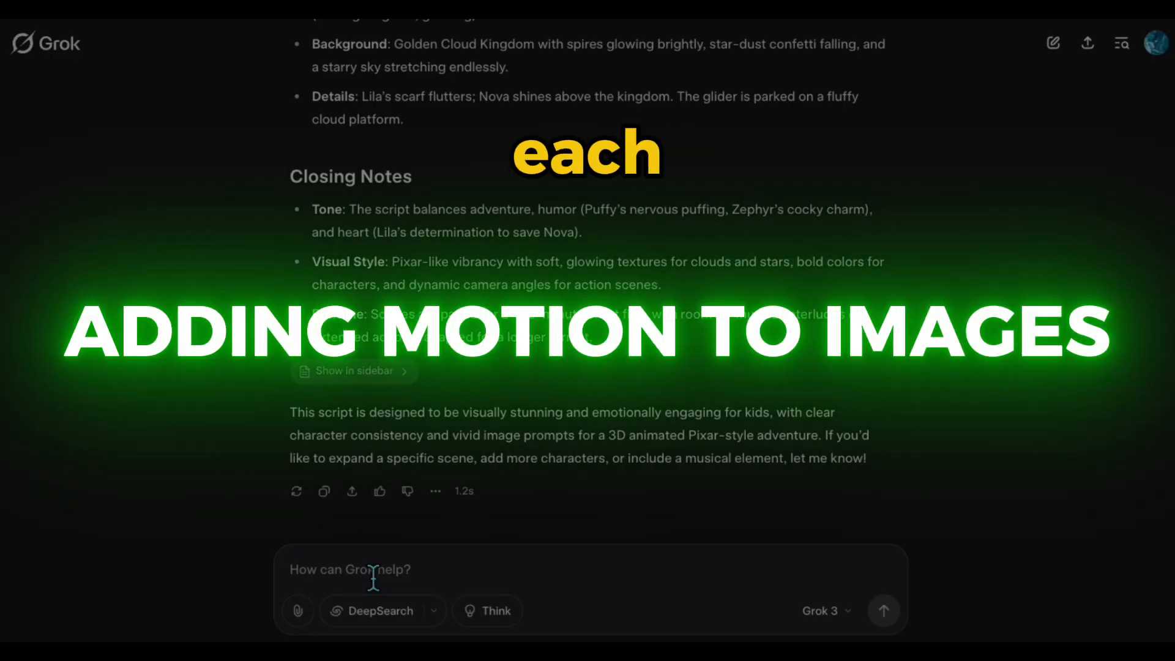
Ask Grok "Create video prompt for each scene, just give video prompts by scene".
text(Create video promp)
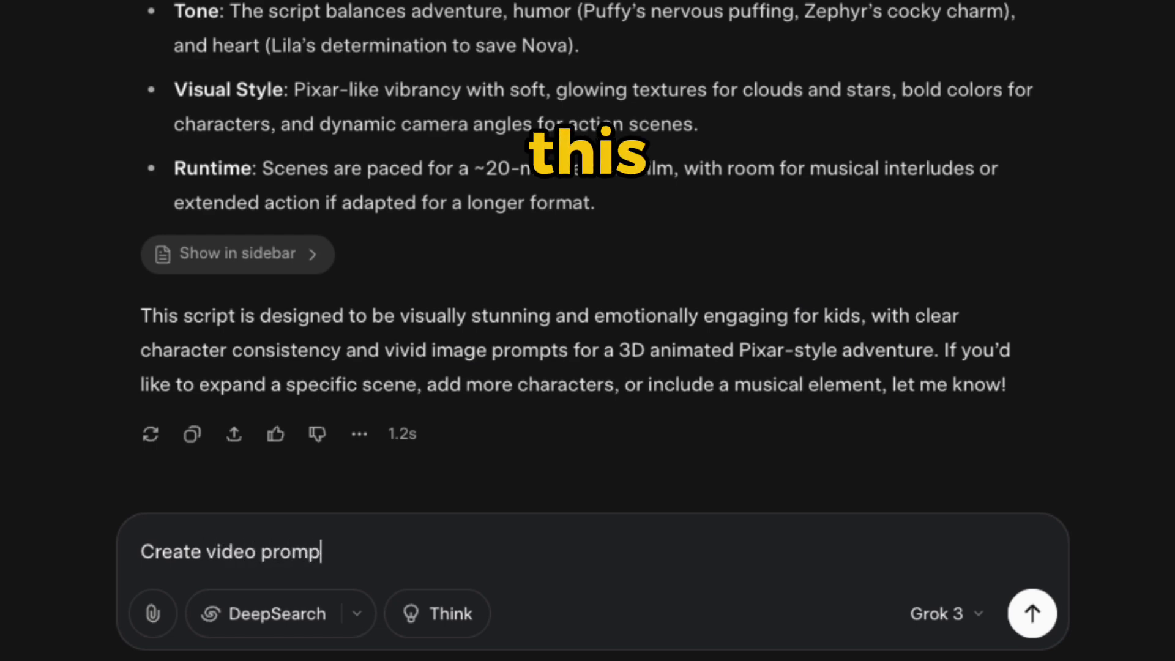
text(t for each scene, just give )
text(video prompts by scene)
key(Return)
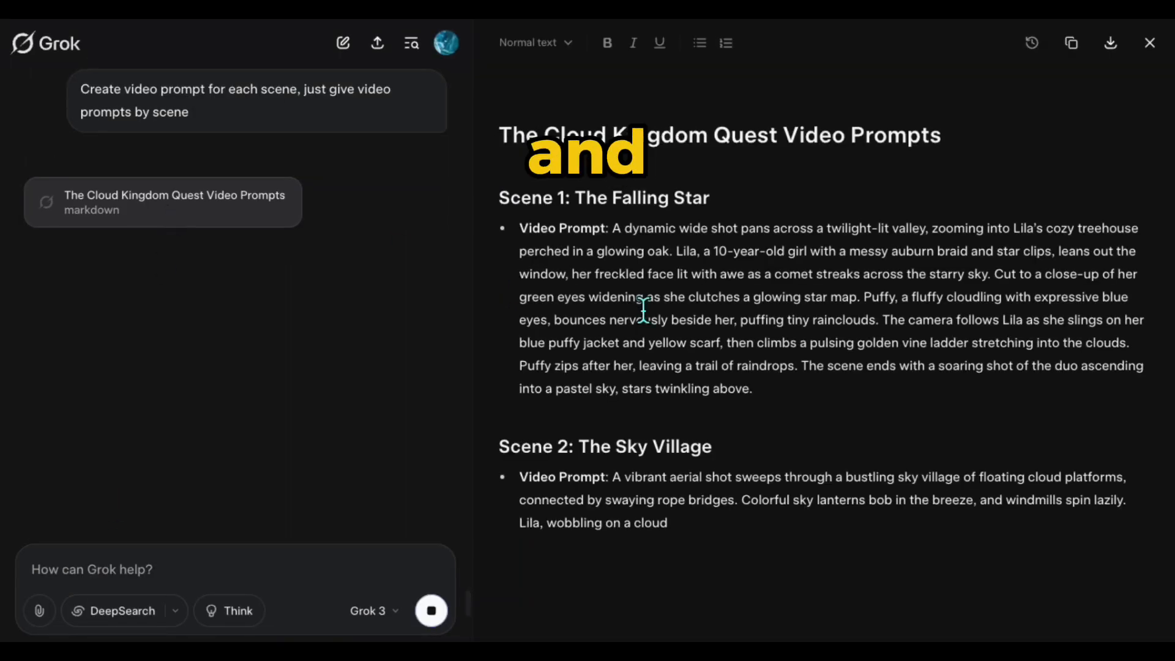
Copy the Scene 1 video prompt text from Grok's generated document.
scroll(766, 336, up, 5)
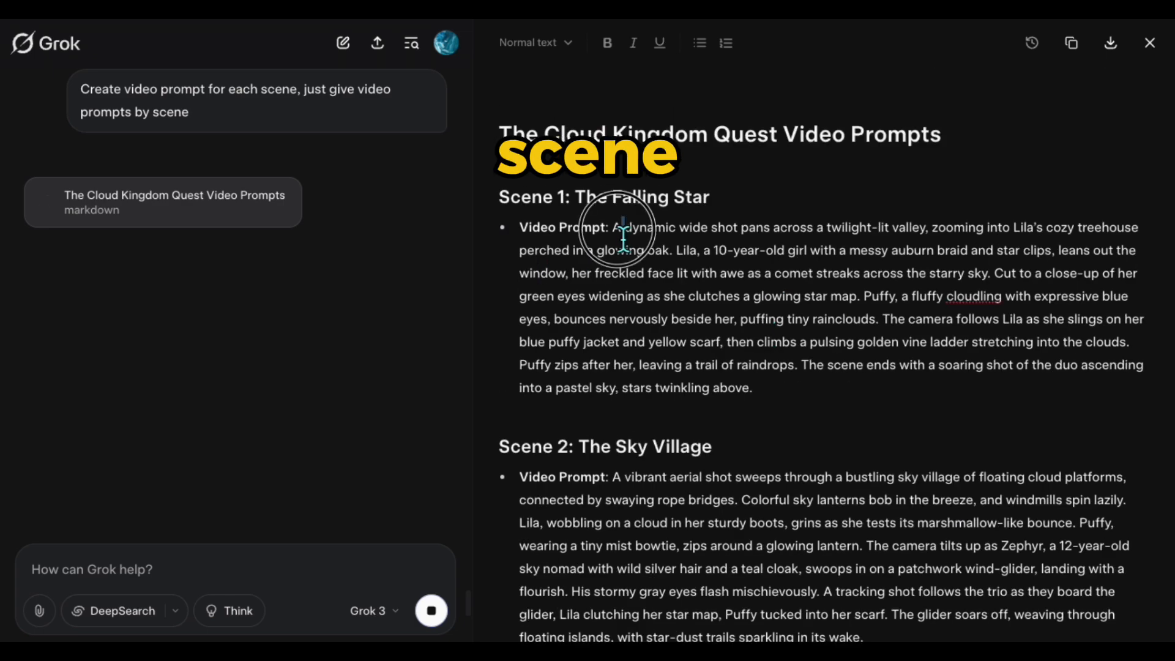
drag(622, 228, 813, 419)
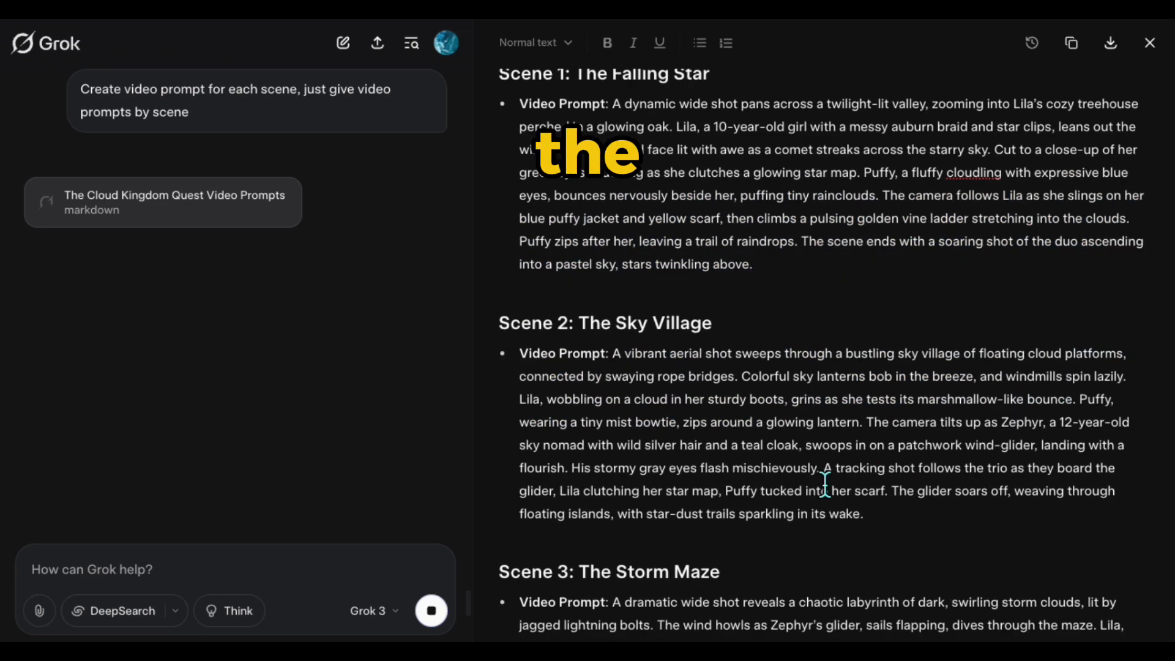
drag(613, 228, 816, 396)
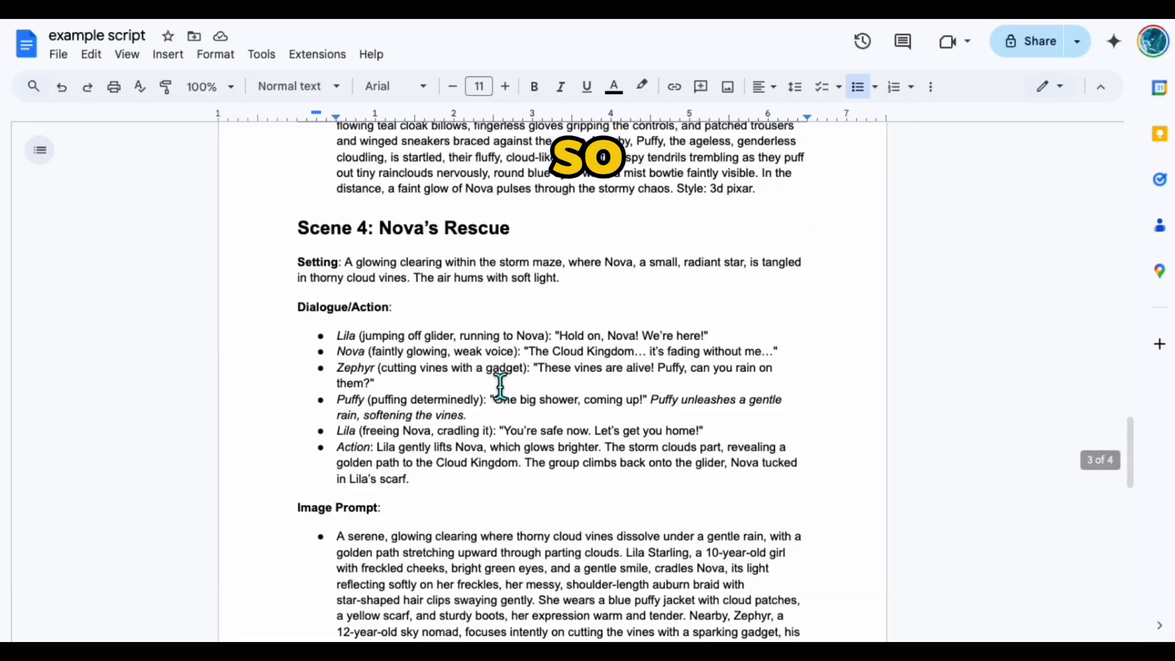
Switch to the Google Docs script and add a "Video Prompt:" heading below the Scene 1 image prompt.
scroll(498, 388, up, 15)
click(449, 574)
key(Return)
text(Vide)
text(o Prompt:)
triple_click(321, 245)
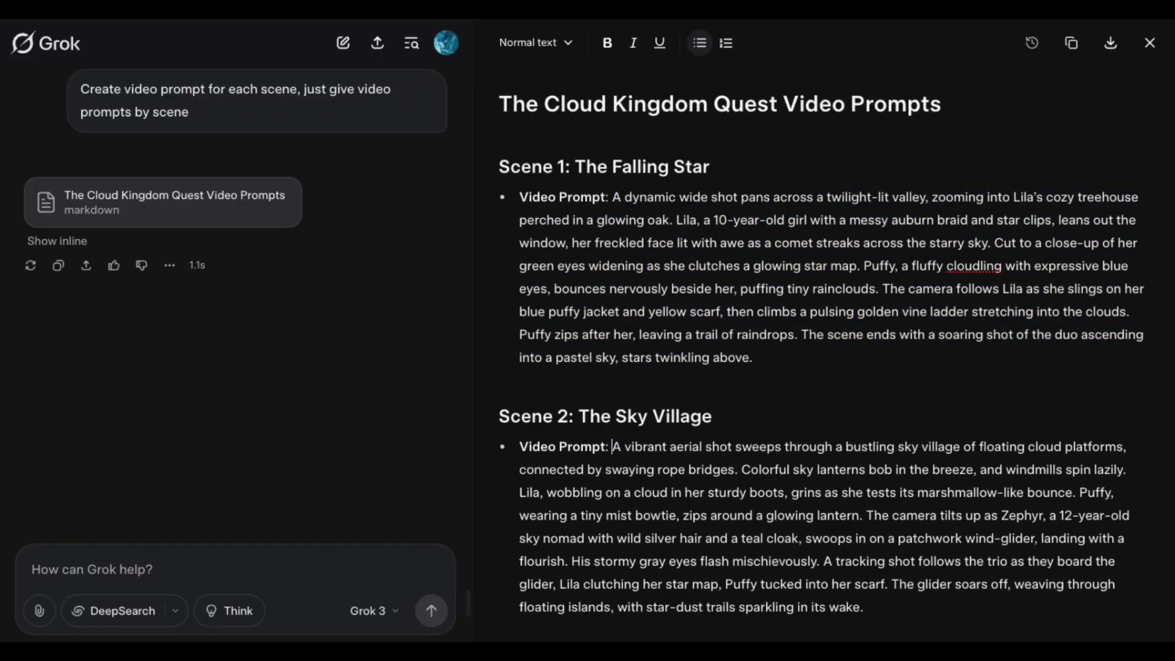
Copy Grok's Scene 2 video prompt and add a bold "Video Prompt:" heading below the Scene 2 image prompt in Google Docs.
drag(834, 288, 863, 449)
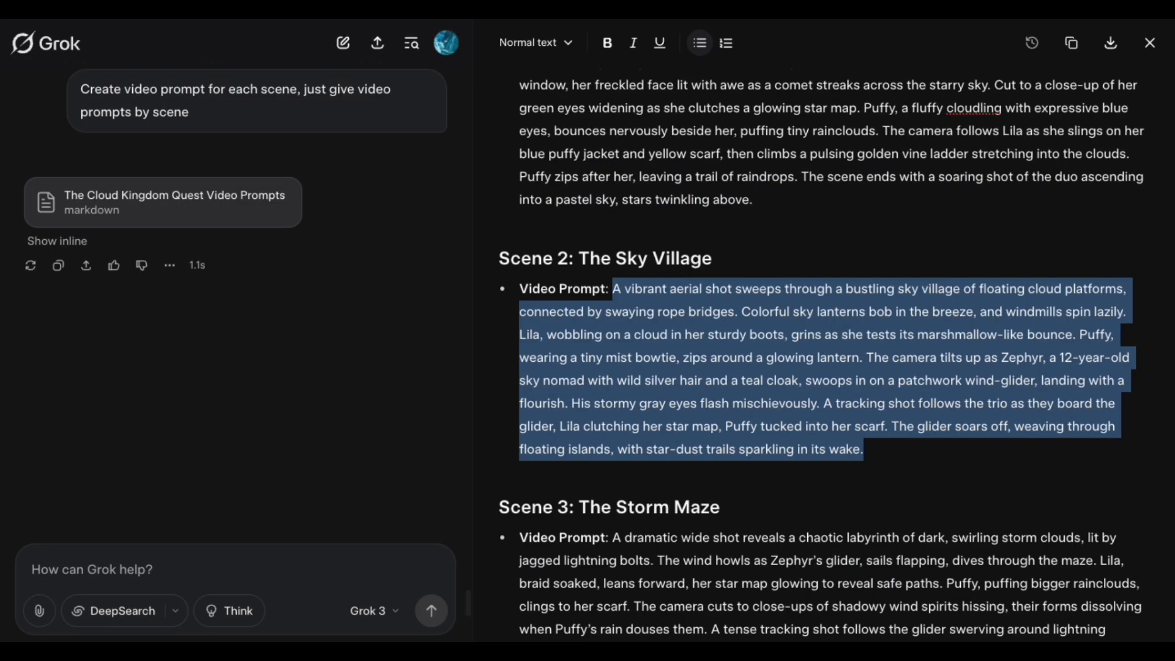
click(615, 472)
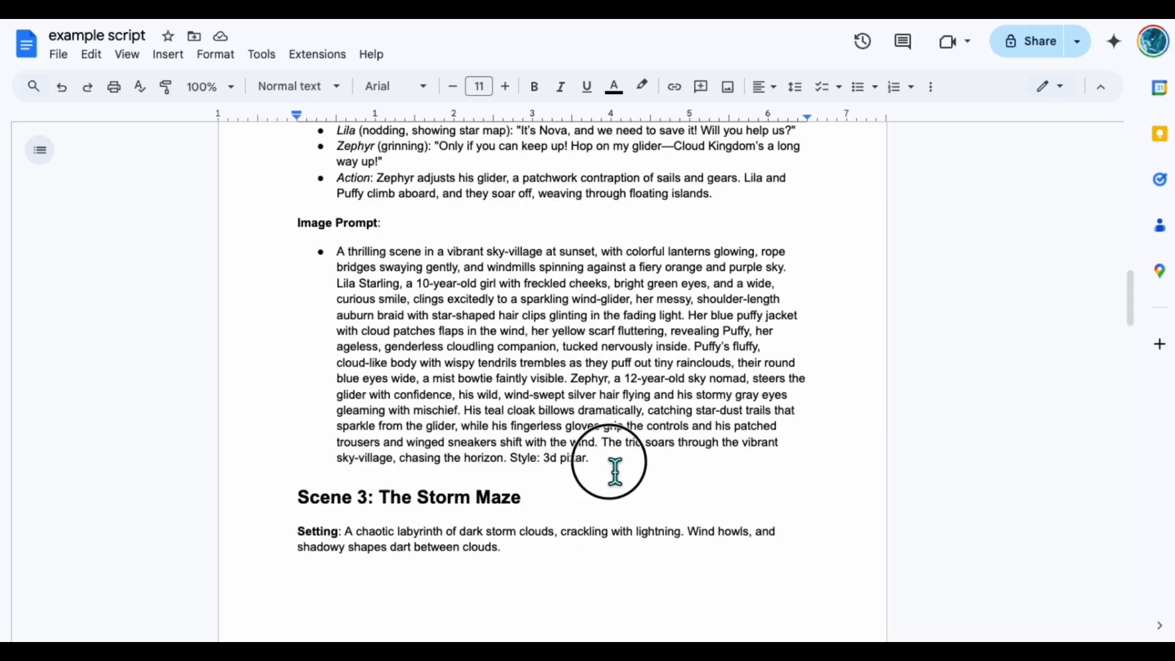
key(Return)
text(Video)
scroll(553, 380, down, 3)
triple_click(334, 286)
key(super+b)
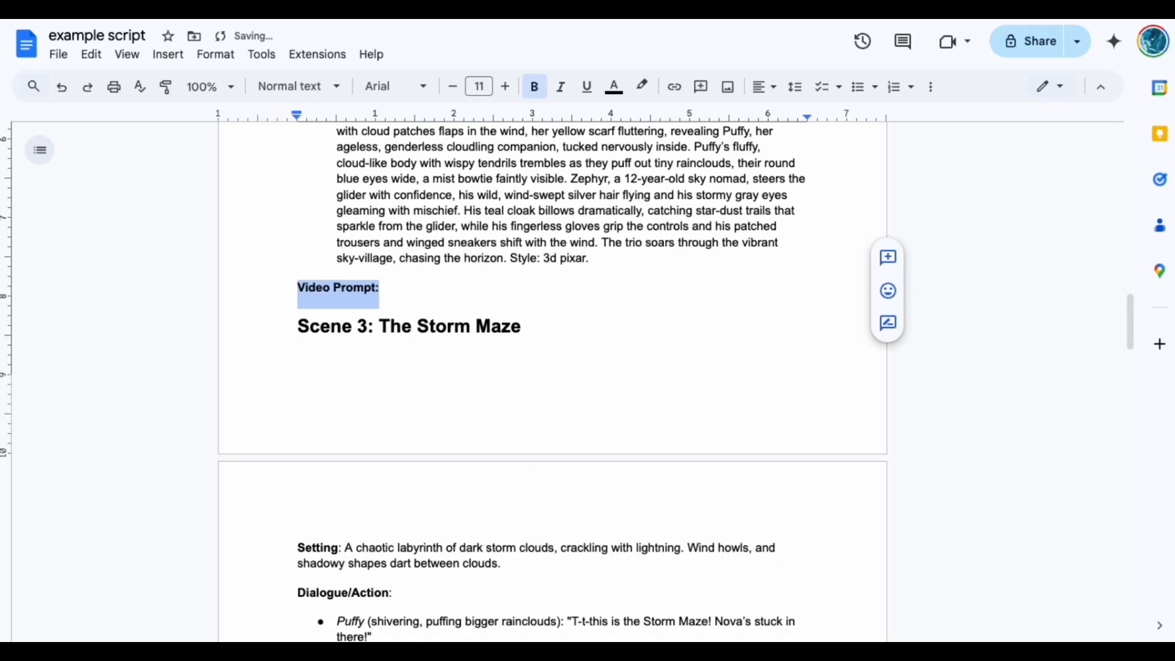
Paste the Scene 2 video prompt under its heading as non-bold text and remove the extra blank line.
key(Return)
text(A vibrant aerial shot sweeps through a bustling sky village of floating cloud platforms, connected by swaying rope bridges. Colorful sky lanterns bob in the breeze, and windmills spin lazily. Lila, wobbling on a cloud in her sturdy boots, grins as she tests its marshmallow-like bounce. Puffy, wearing a tiny mist bowtie, zips around a glowing lantern. The camera tilts up as Zephyr, a 12-year-old sky nomad with wild silver hair and a teal cloak, swoops in on a patchwork wind-glider, landing with a flourish. His stormy gray eyes flash mischievously. A tracking shot follows the trio as they board the glider, Lila clutching her star map, Puffy tucked into her scarf. The glider soars off, weaving through floating islands, with star-dust trails sparkling in its wake.)
drag(296, 326, 349, 624)
key(super+b)
click(352, 493)
key(BackSpace)
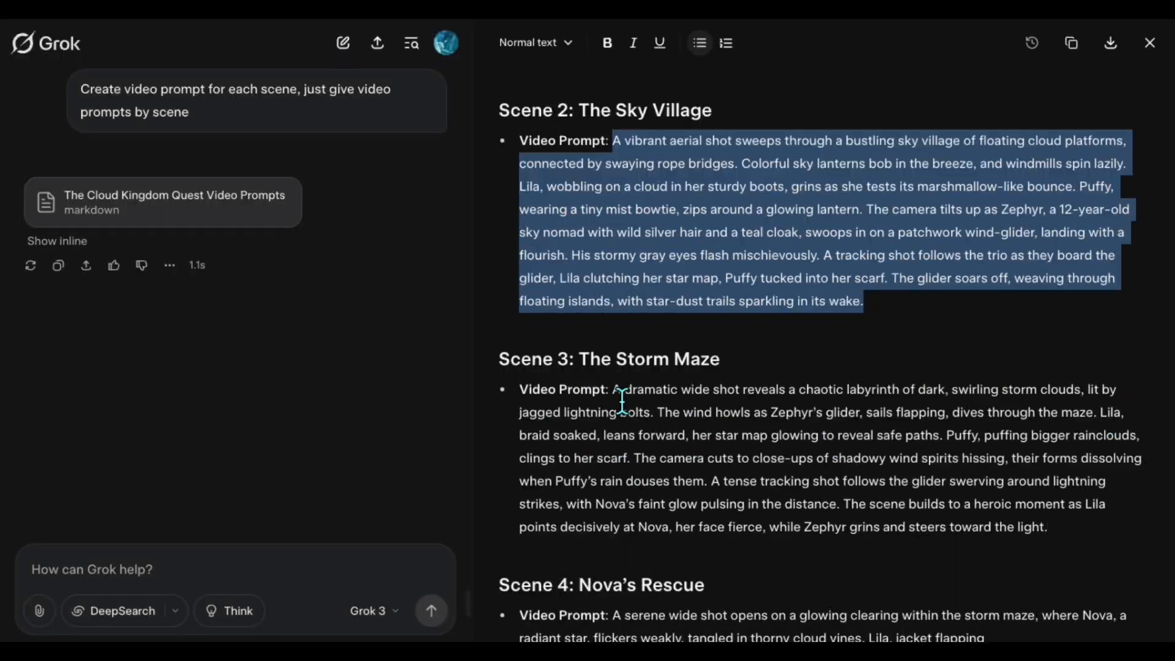
Copy Grok's Scene 3 video prompt and add a "Video Prompt:" heading below the Scene 3 image prompt in Google Docs.
drag(609, 388, 1068, 539)
click(777, 461)
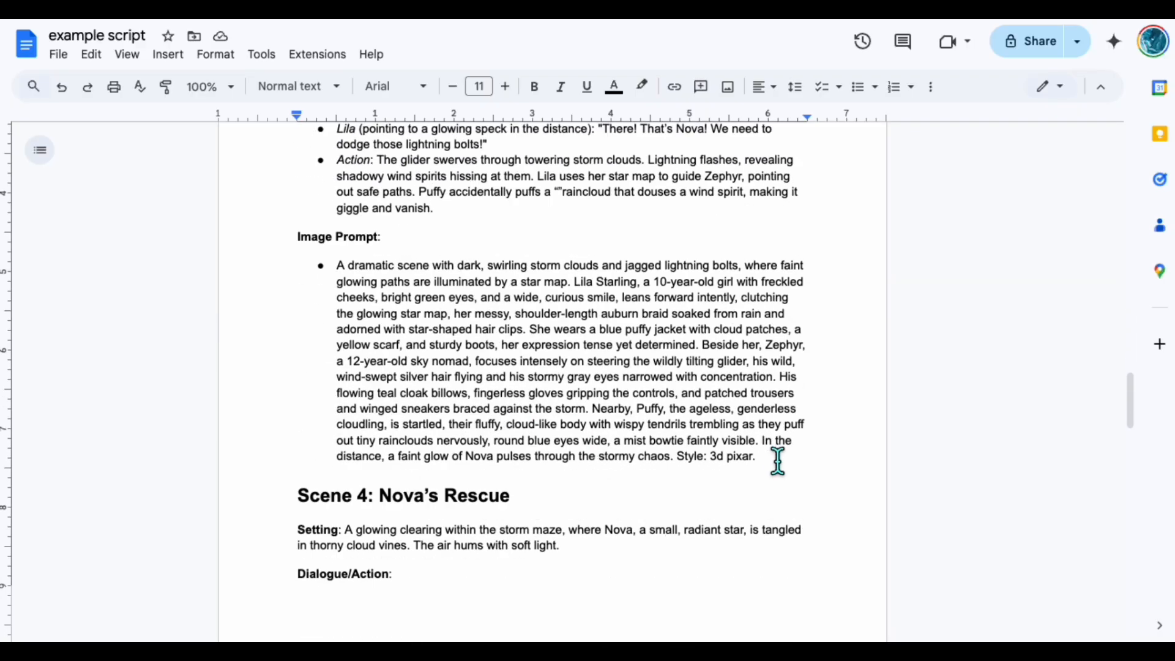
key(Return)
text(Video Prompt:)
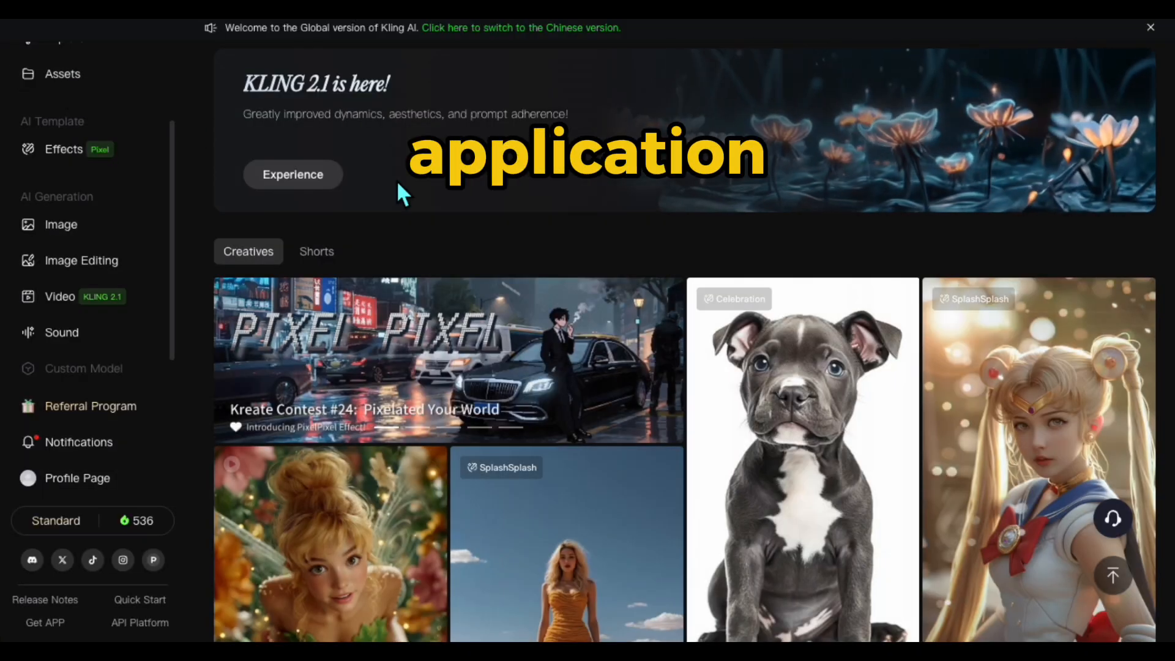
Download the third Scene 1 image from Leonardo.Ai and upload it as the start frame in Kling AI's Image to Video generator.
click(83, 306)
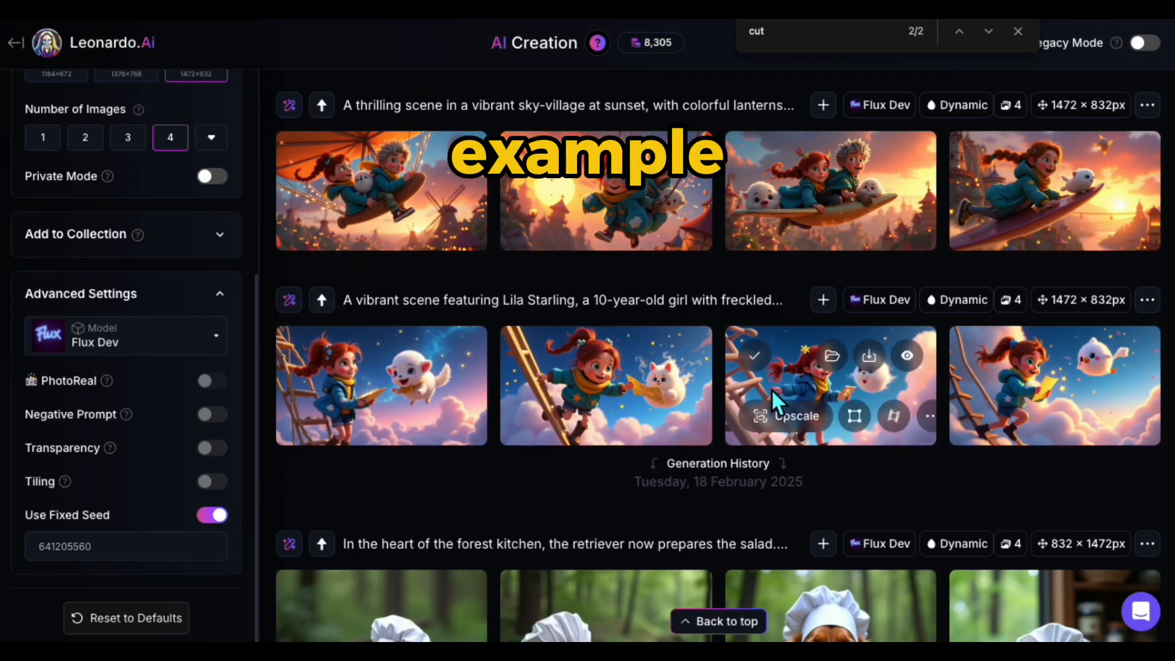
click(872, 358)
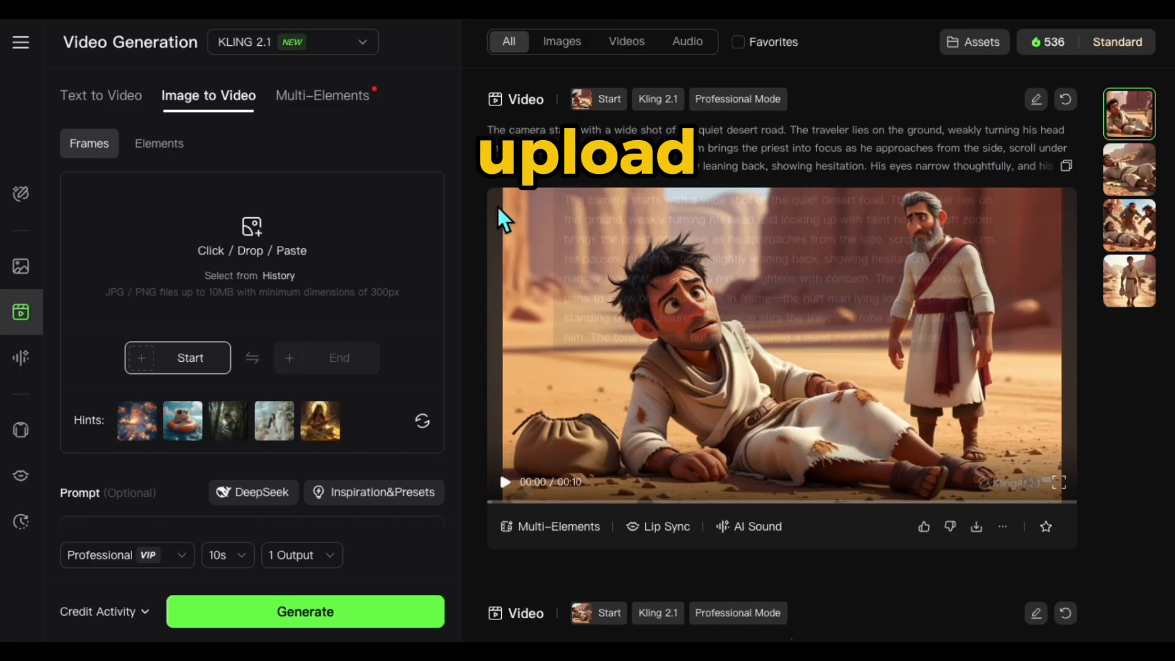
click(262, 252)
double_click(456, 116)
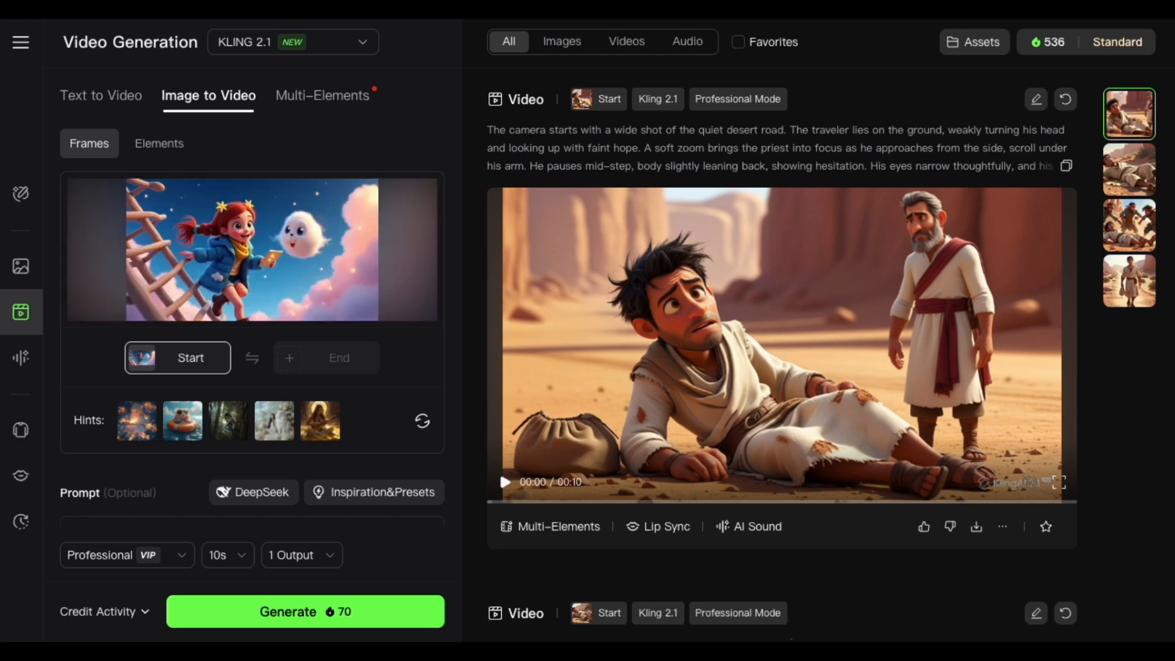
Switch to the Google Docs script and copy the full Scene 1 video prompt.
click(300, 8)
click(275, 179)
click(388, 222)
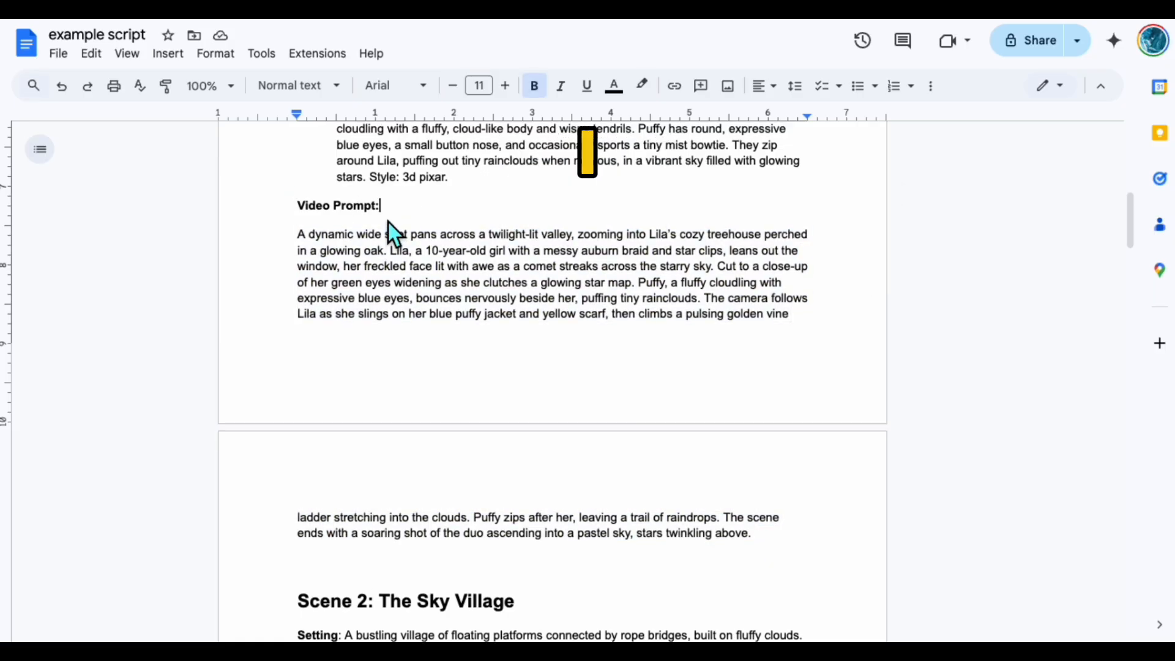
scroll(386, 218, up, 9)
scroll(362, 310, down, 6)
scroll(545, 231, down, 5)
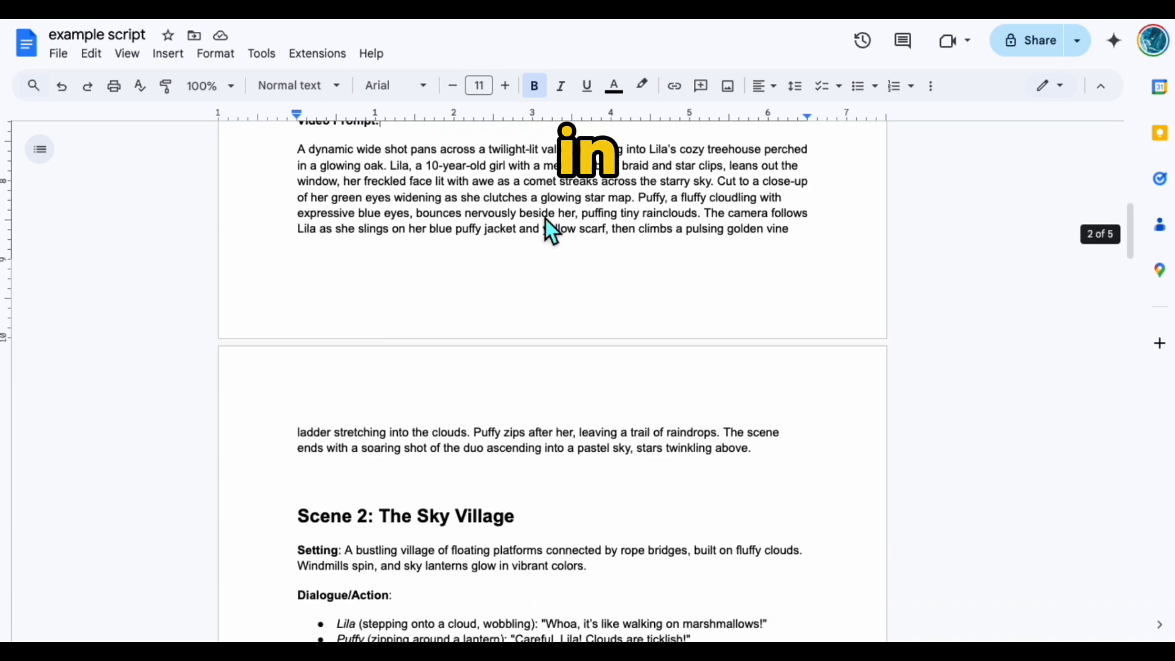
drag(299, 149, 743, 451)
key(super+c)
right_click(470, 227)
click(500, 250)
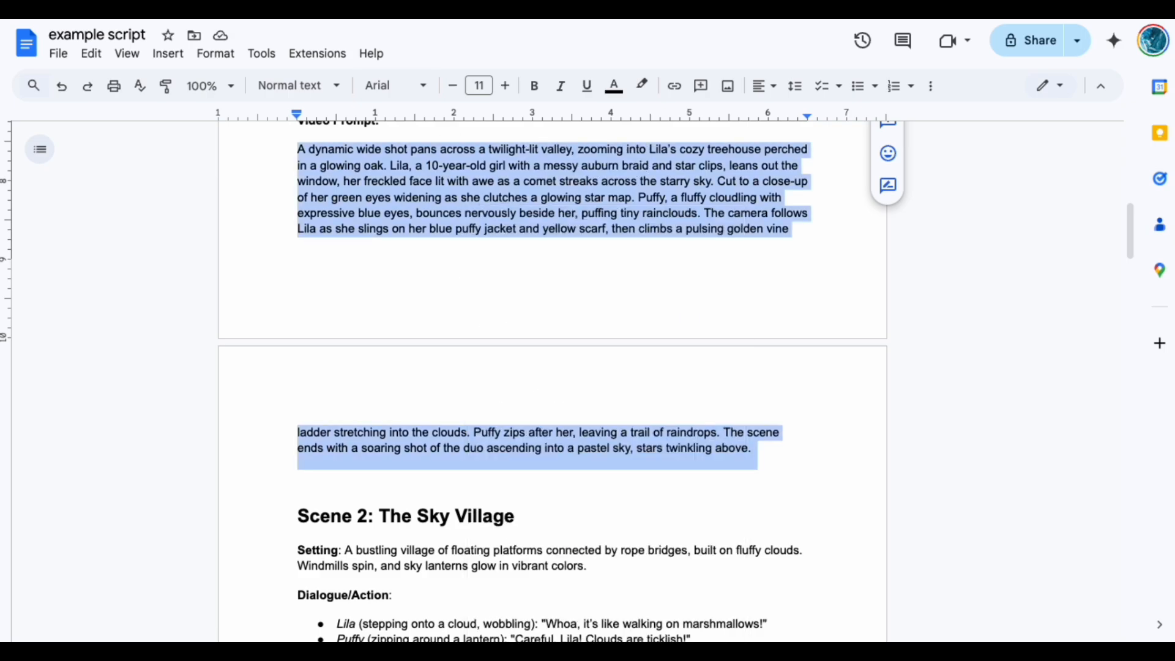
Switch to Kling AI, paste the Scene 1 video prompt, generate the 10-second video and play the result.
click(300, 9)
click(289, 198)
scroll(196, 275, down, 3)
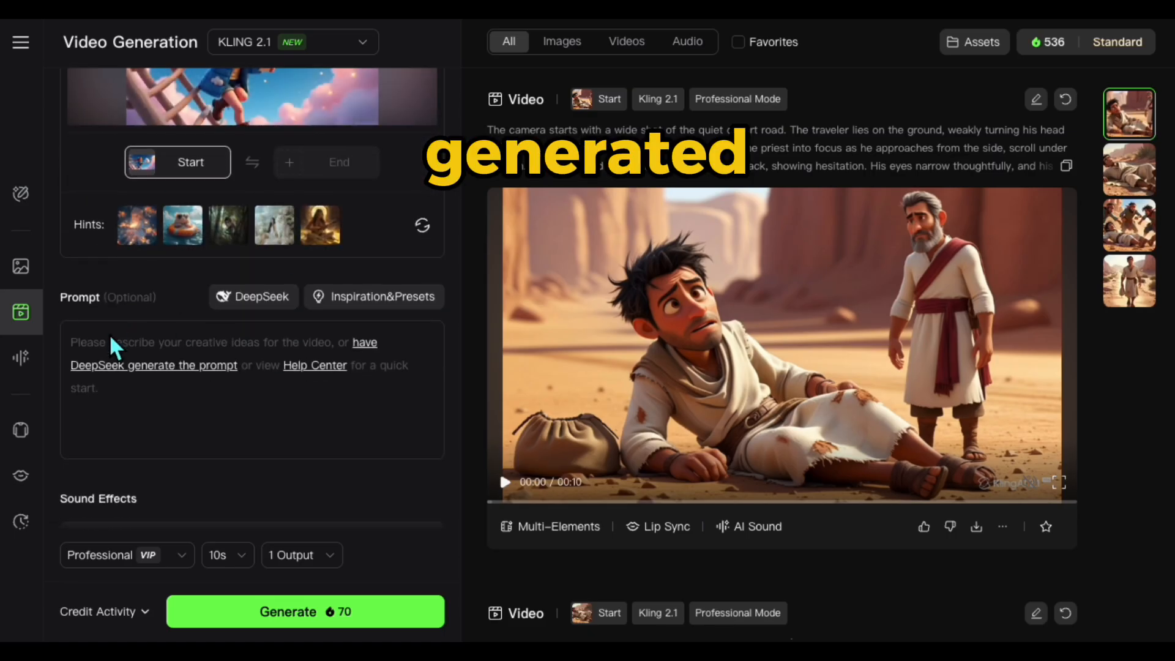
right_click(89, 340)
click(122, 454)
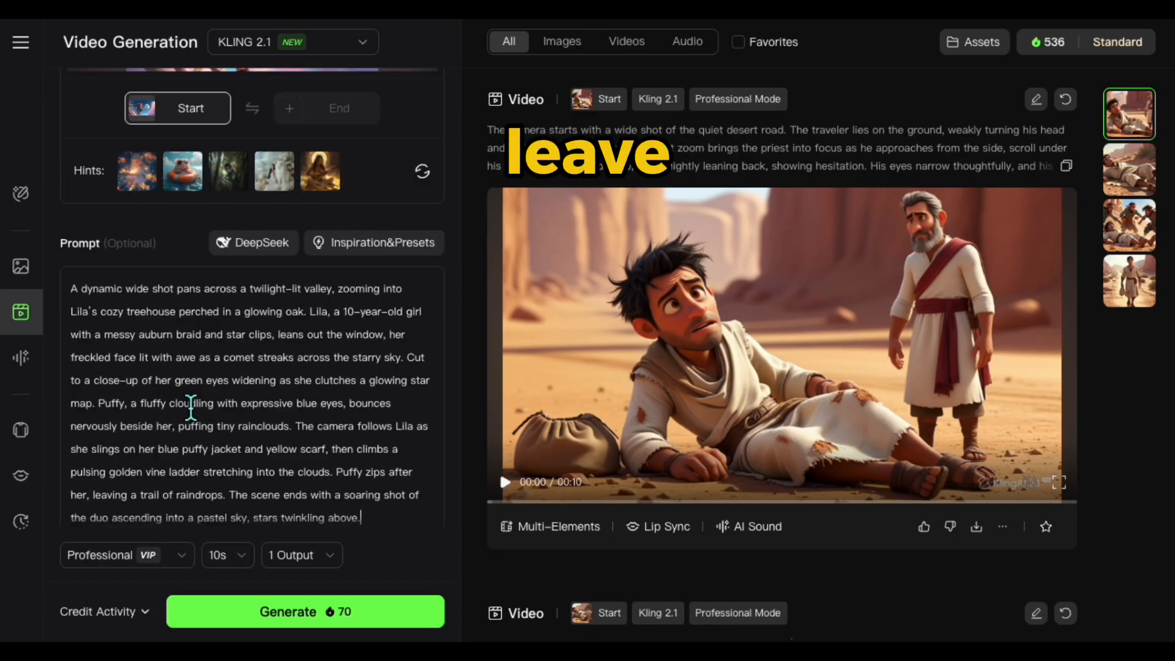
scroll(214, 404, up, 4)
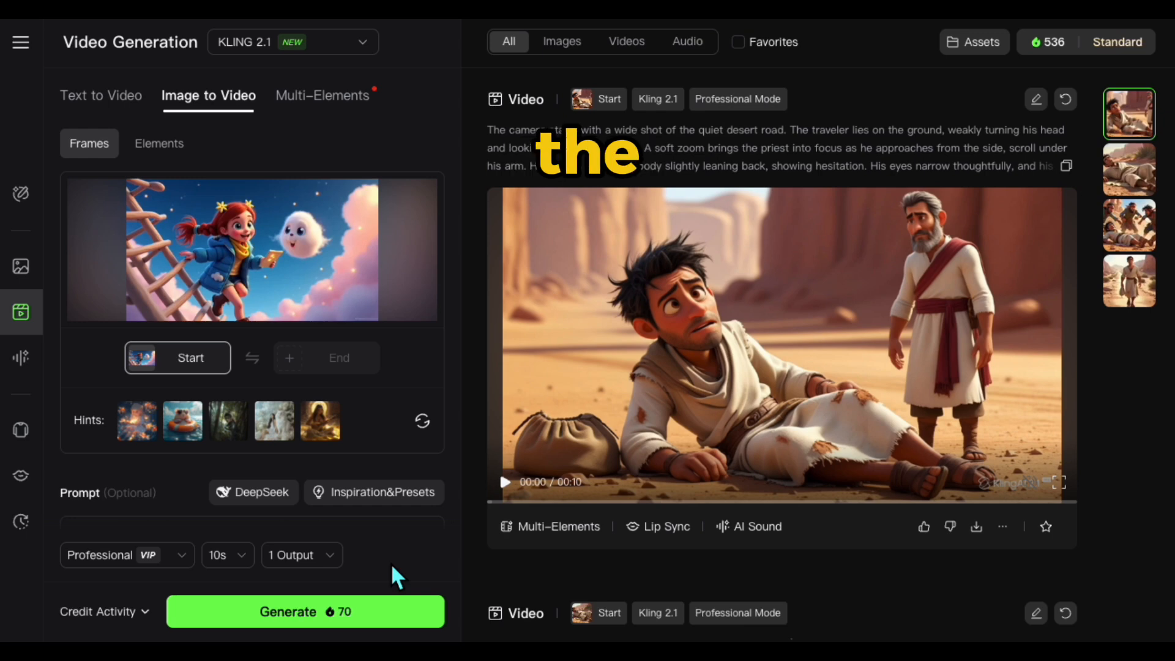
click(390, 619)
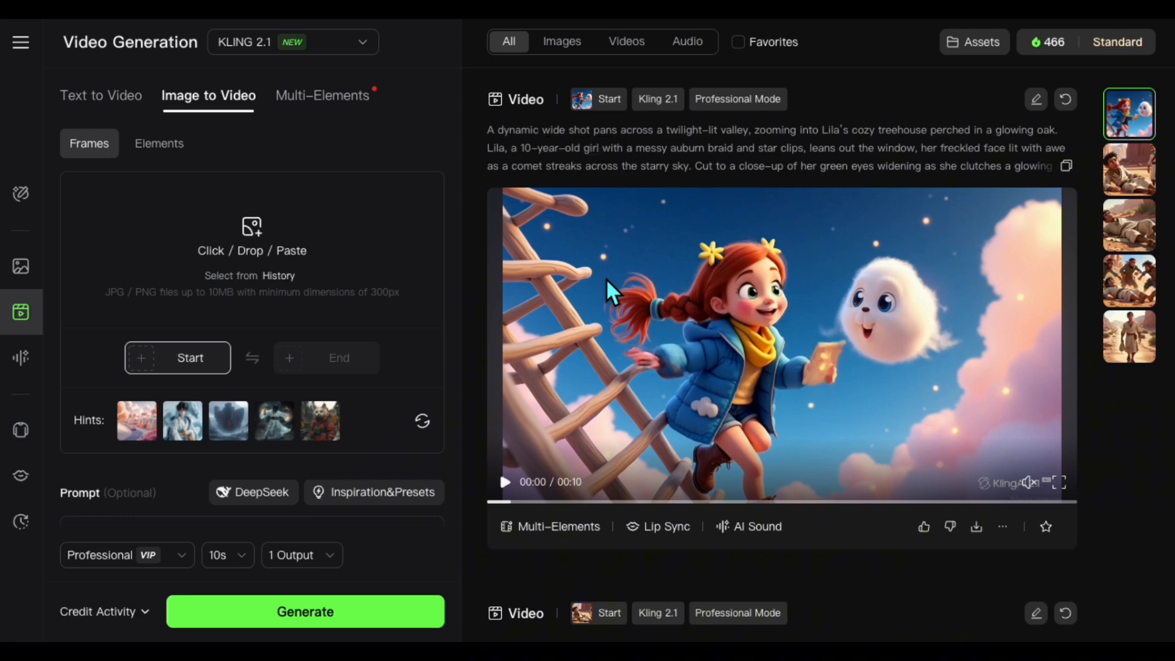
click(579, 280)
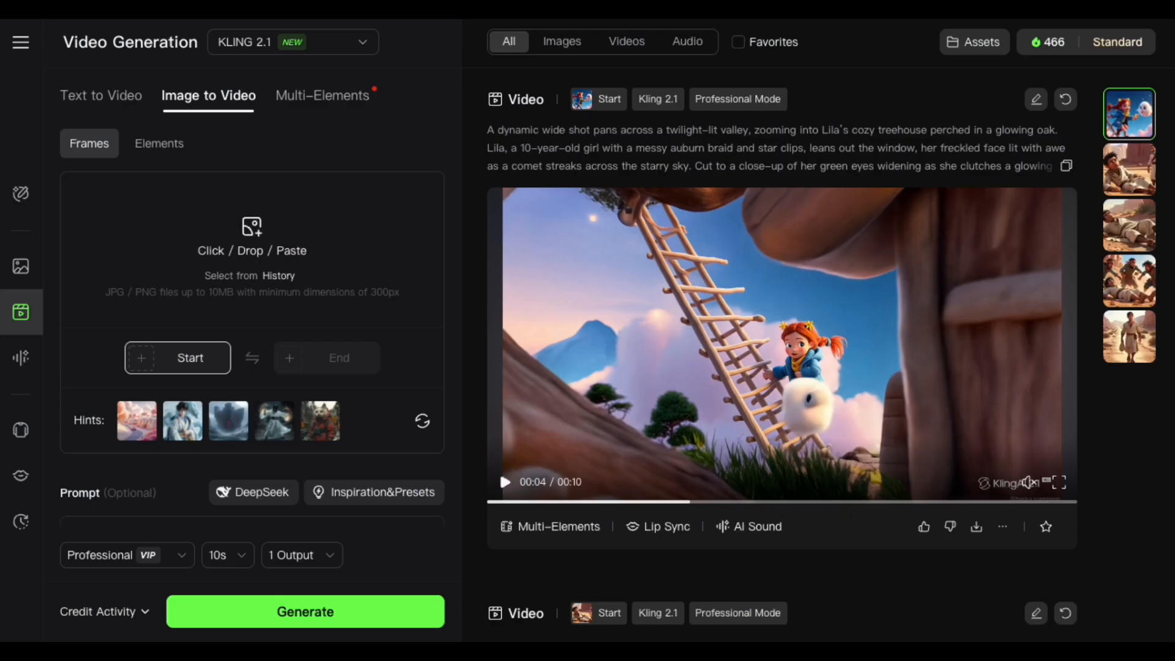
Upload the Scene 2 glider image as the start frame in Kling AI and copy the Scene 2 video prompt from Google Docs.
click(270, 278)
double_click(477, 116)
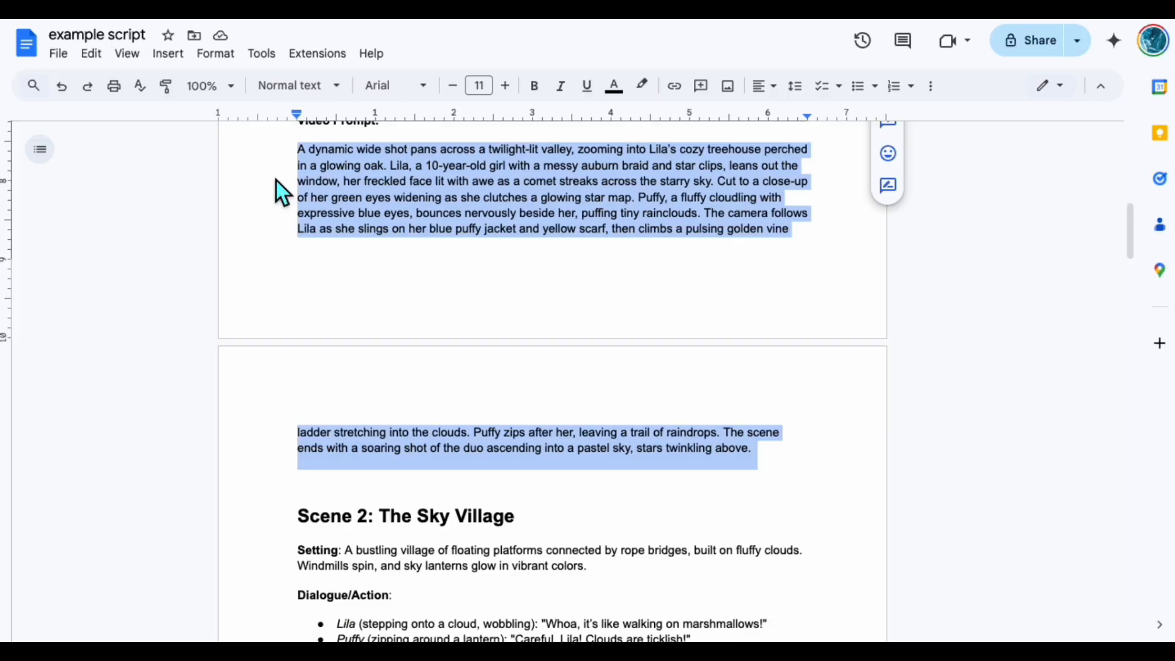
scroll(402, 375, down, 5)
drag(299, 423, 816, 486)
key(ctrl+c)
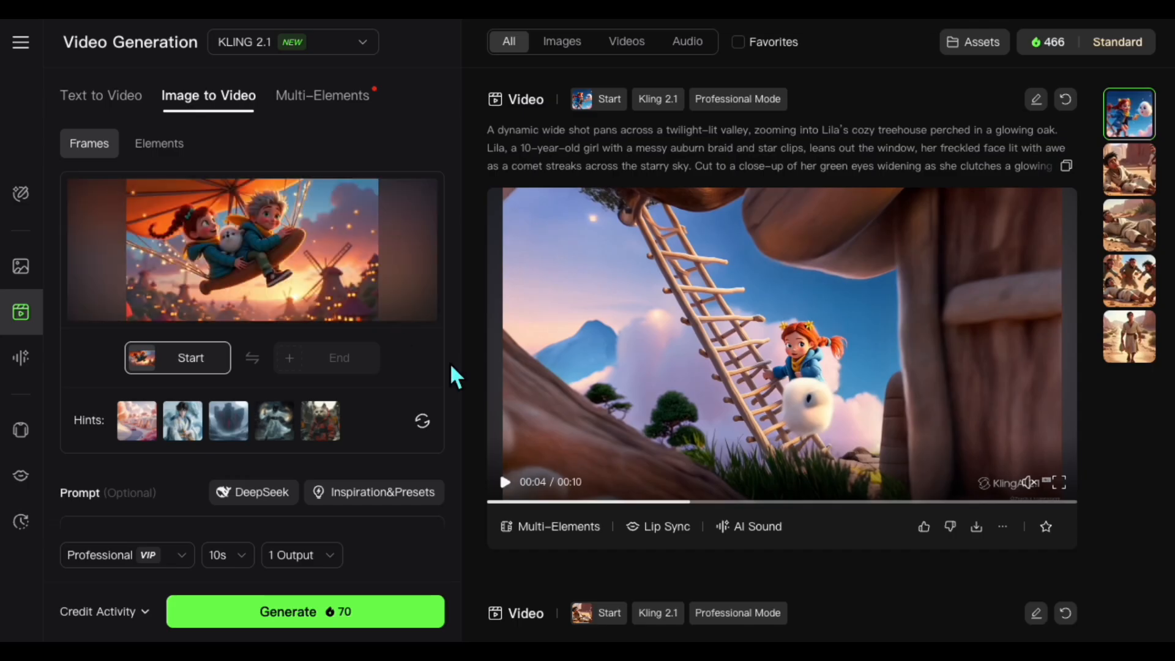
Paste the Scene 2 video prompt in Kling AI and generate the 10-second Professional mode video.
scroll(449, 363, down, 3)
click(121, 309)
key(ctrl+v)
click(292, 612)
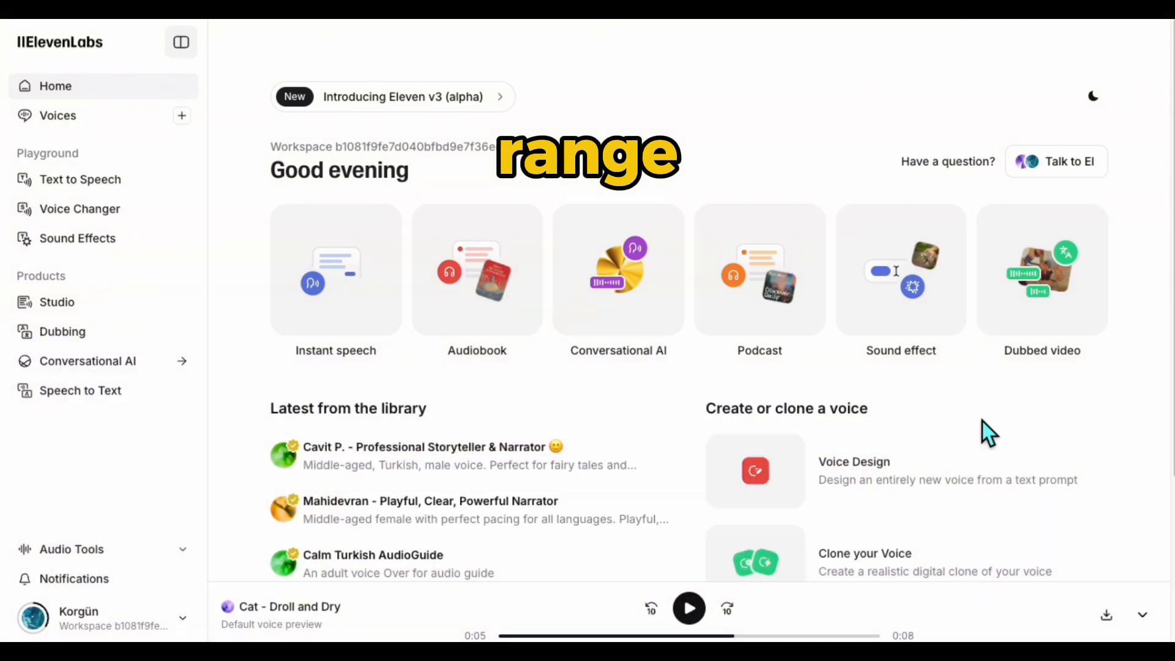
Open the voice library in ElevenLabs, examine the available voice filters and close them without applying any.
click(61, 116)
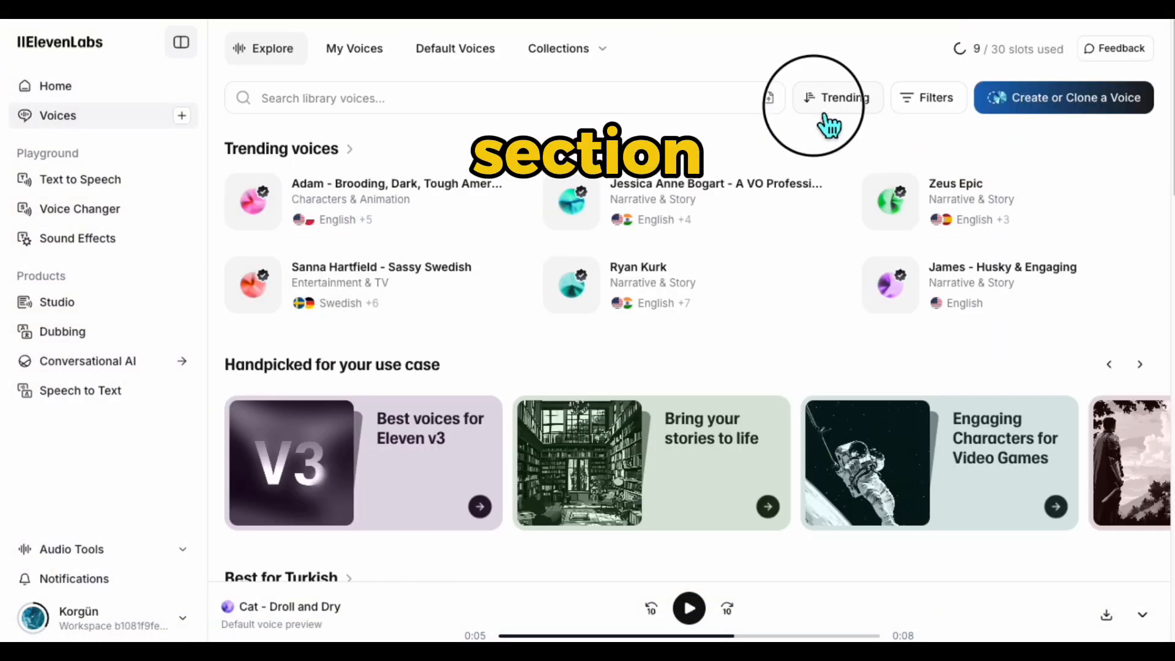
click(926, 101)
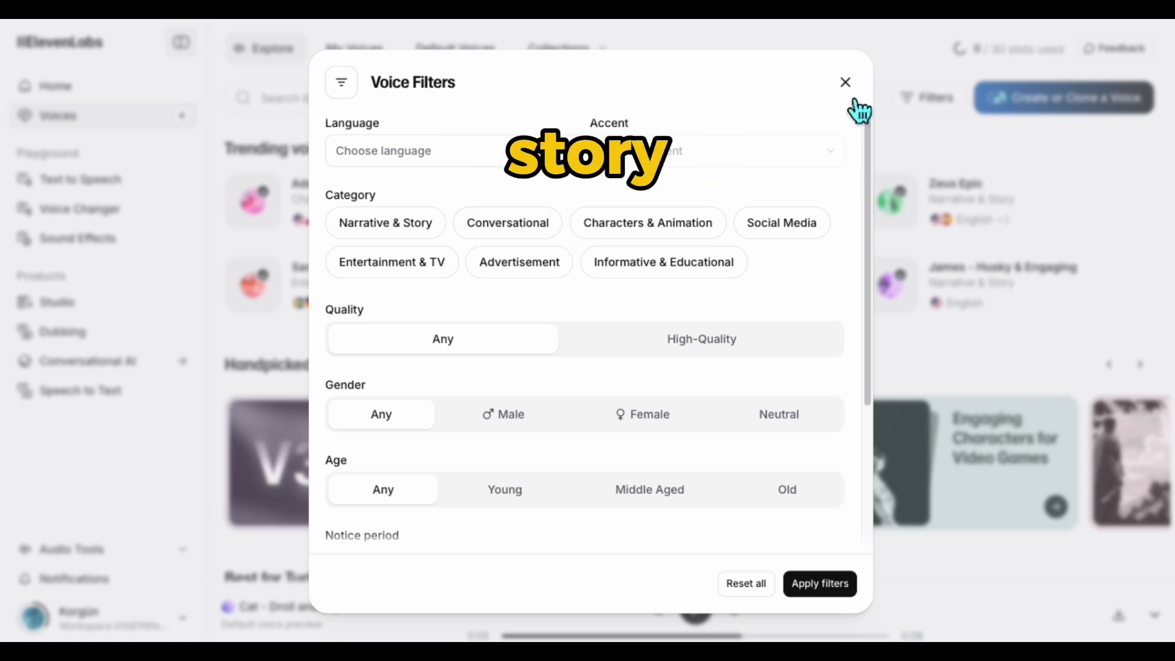
click(846, 82)
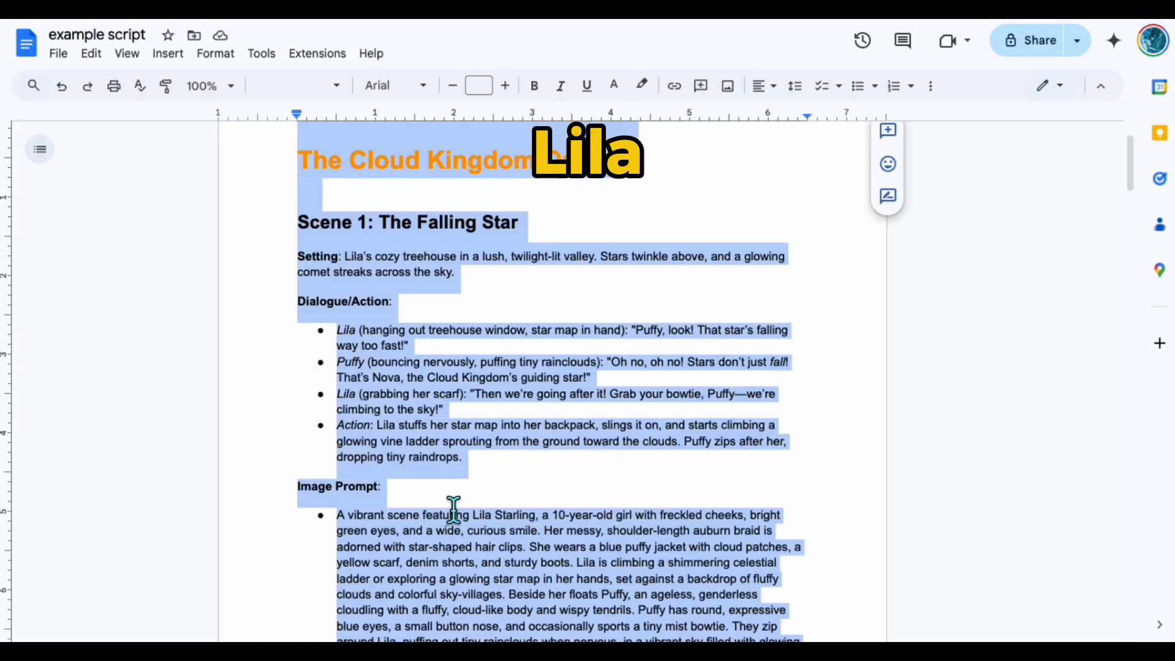
Go through the Google Docs script's dialogue in Scenes 1 and 2 to identify the speaking characters Lila, Puffy and Zephyr.
click(423, 441)
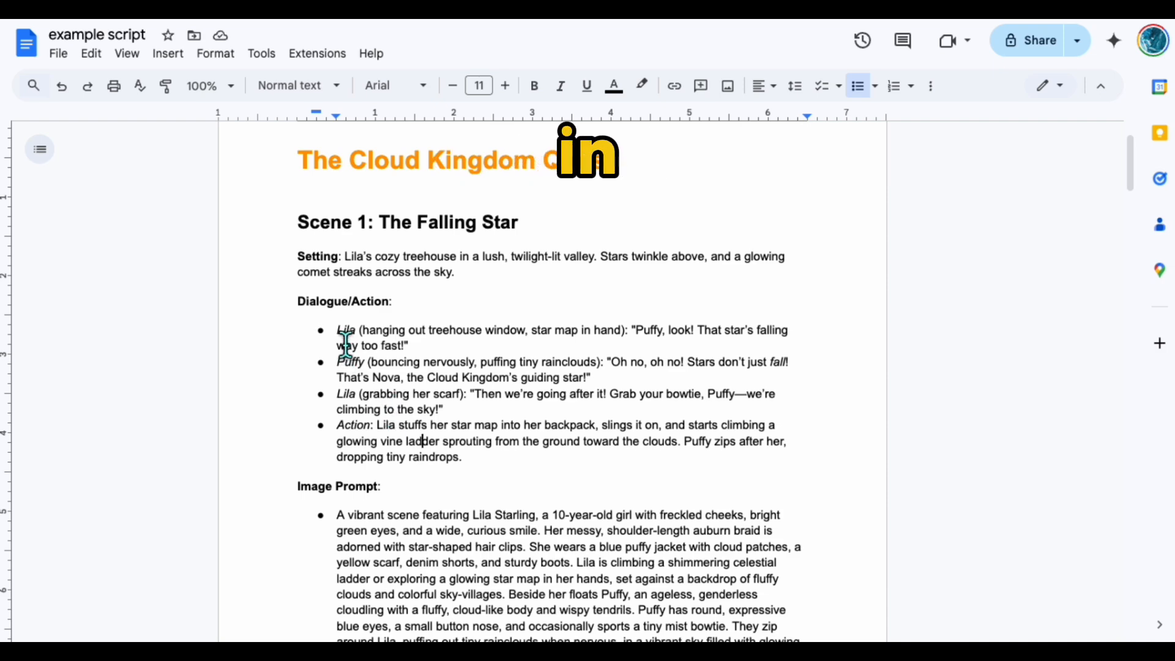
drag(336, 330, 349, 331)
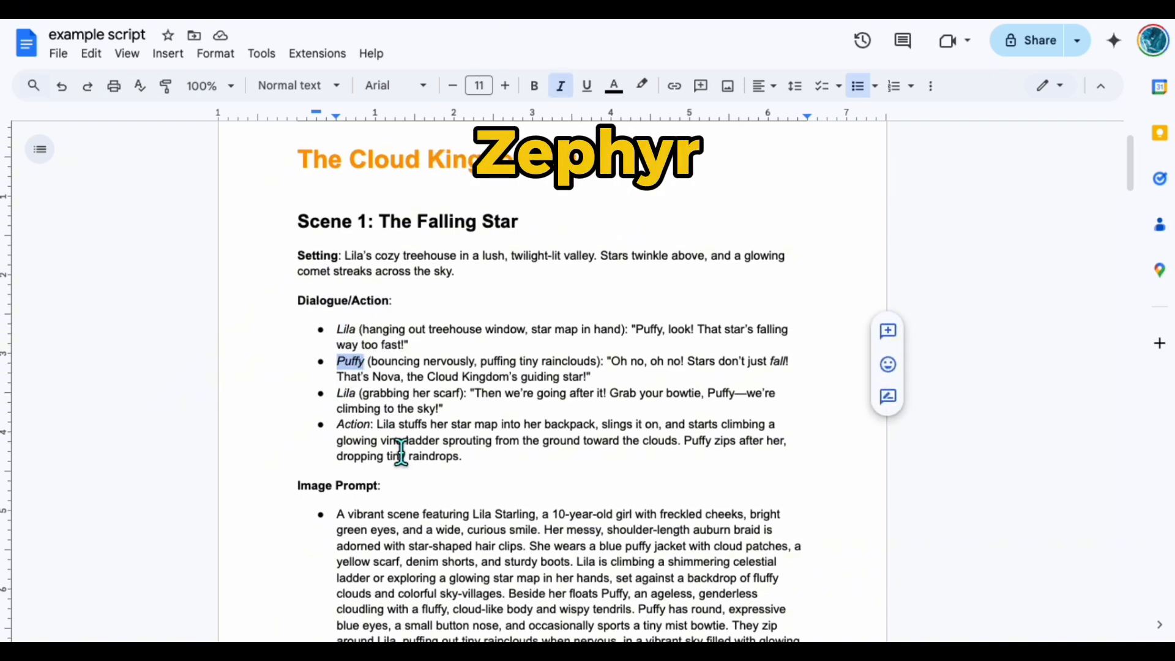
scroll(400, 452, down, 8)
scroll(401, 452, down, 5)
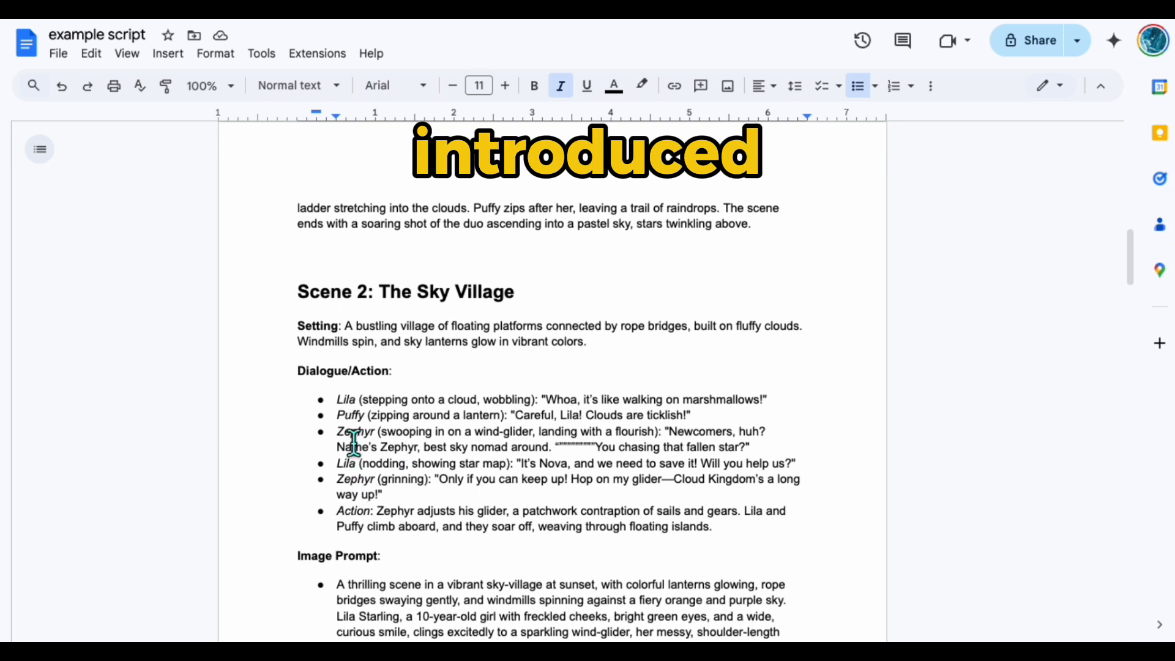
double_click(354, 432)
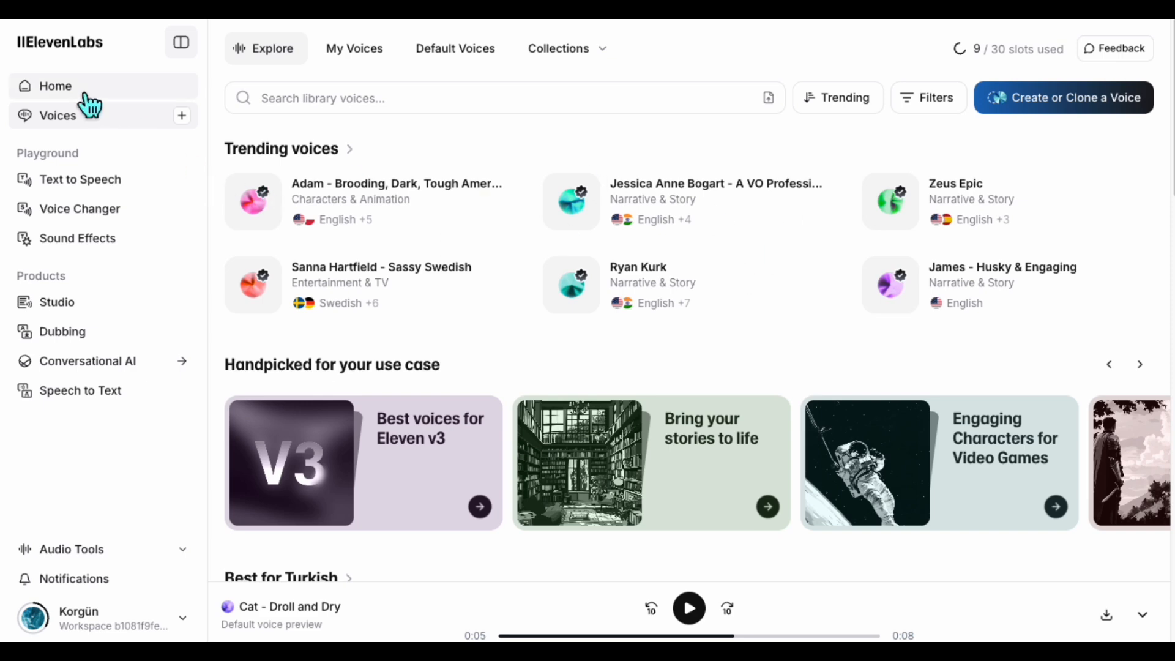
Return to ElevenLabs, start an Instant speech project and choose the Eleven v3 (alpha) model.
click(86, 92)
click(341, 296)
click(1031, 248)
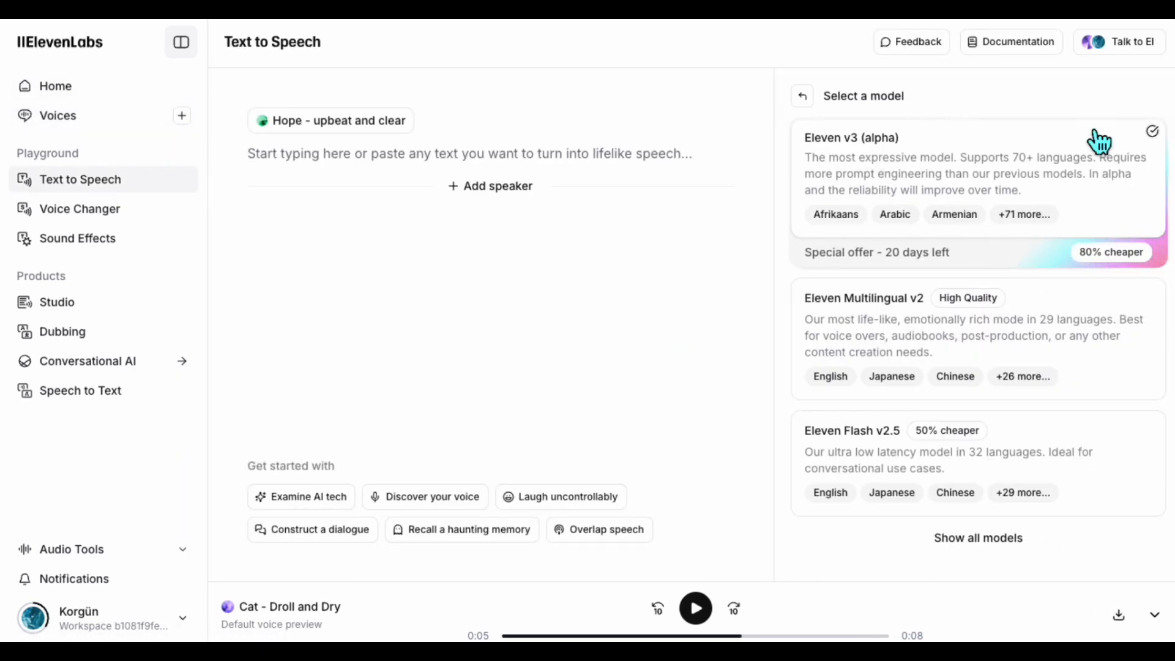
click(820, 120)
Open the voice selection and preview the Hope - upbeat and clear, Cat - Droll and Dry and Adam - American Male voices.
click(968, 172)
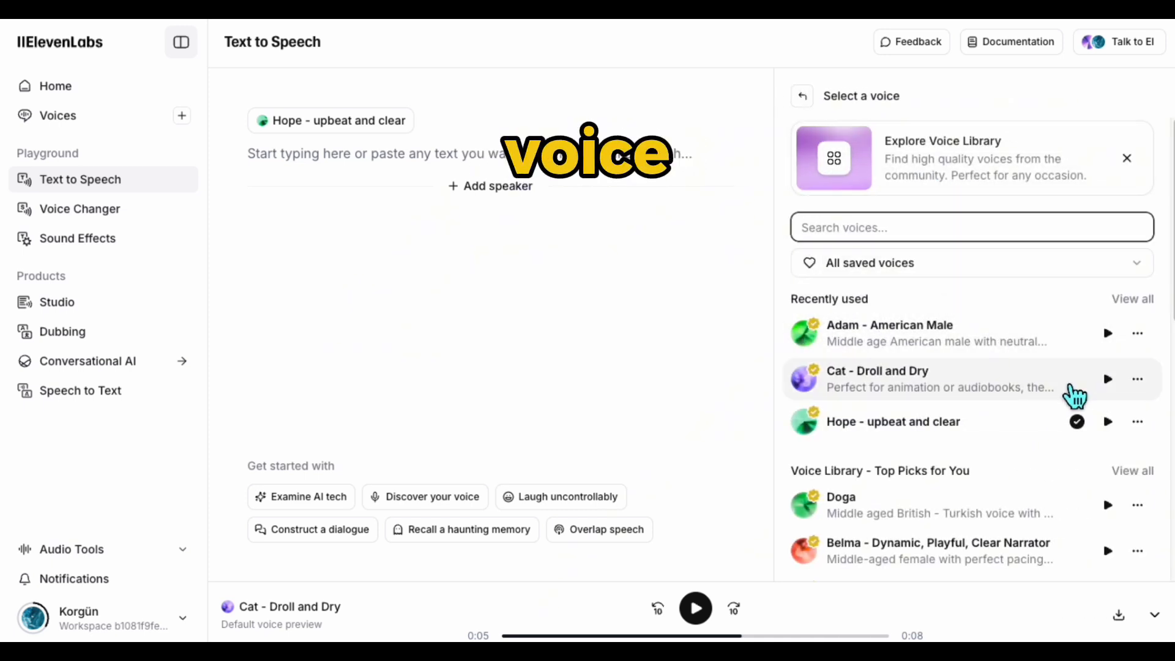
click(1115, 430)
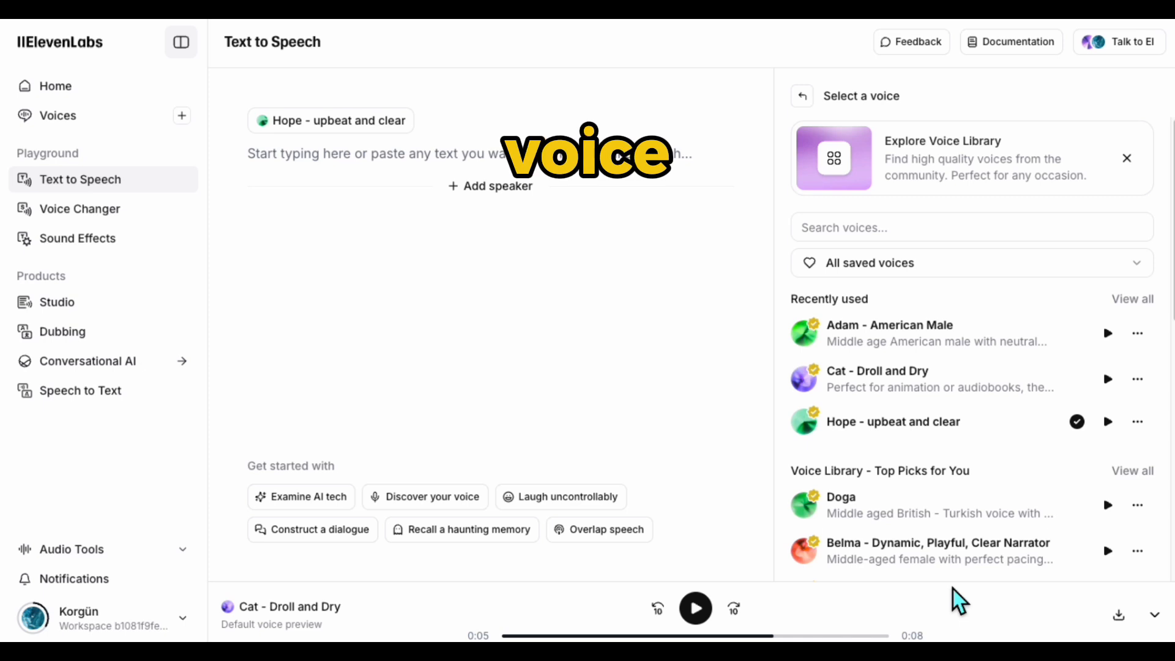
click(1109, 334)
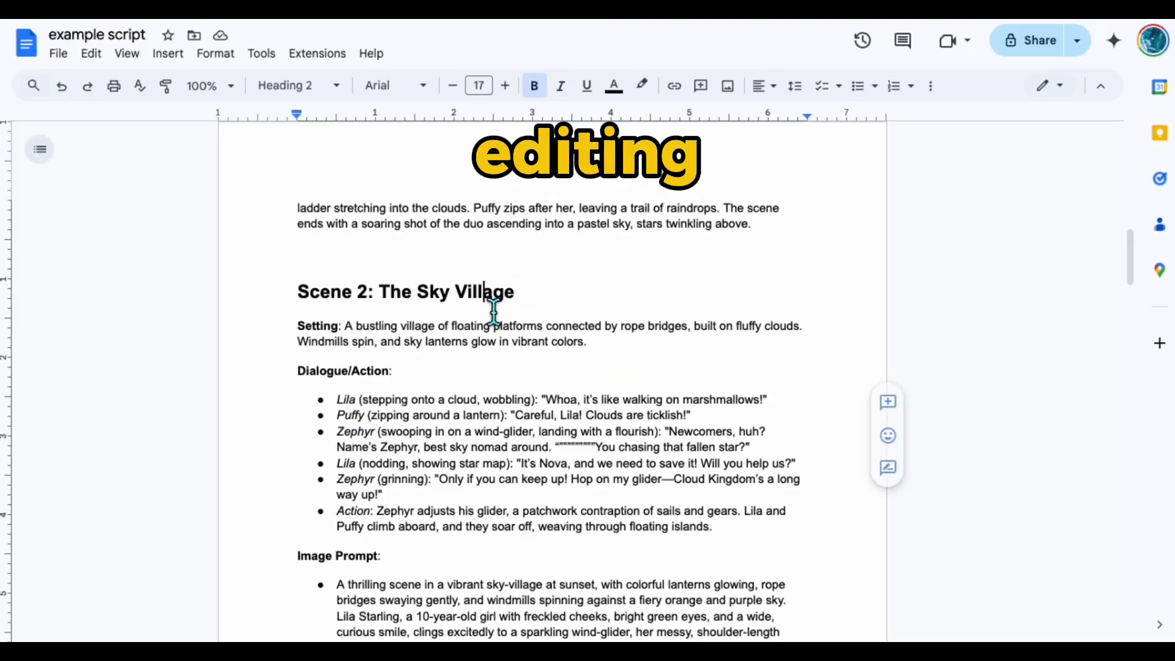
Copy Lila's first Scene 1 line, "Puffy, look! That star's falling way too fast!", from Google Docs into the ElevenLabs speech text.
scroll(494, 312, up, 15)
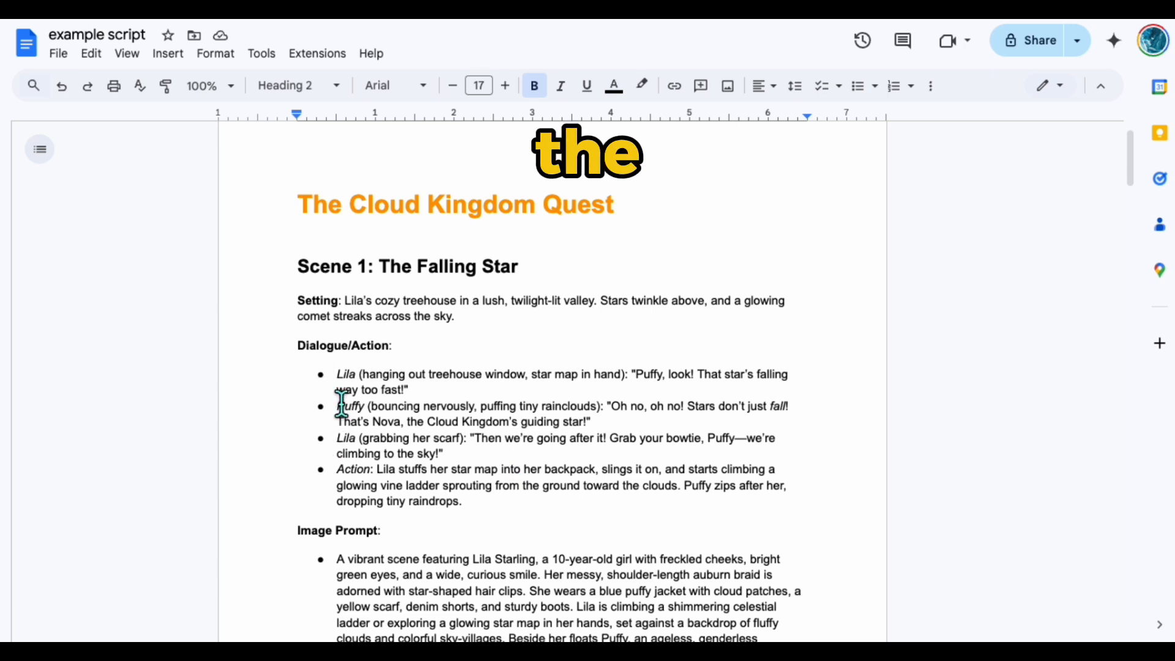
shift+click(406, 393)
key(ctrl+c)
click(365, 241)
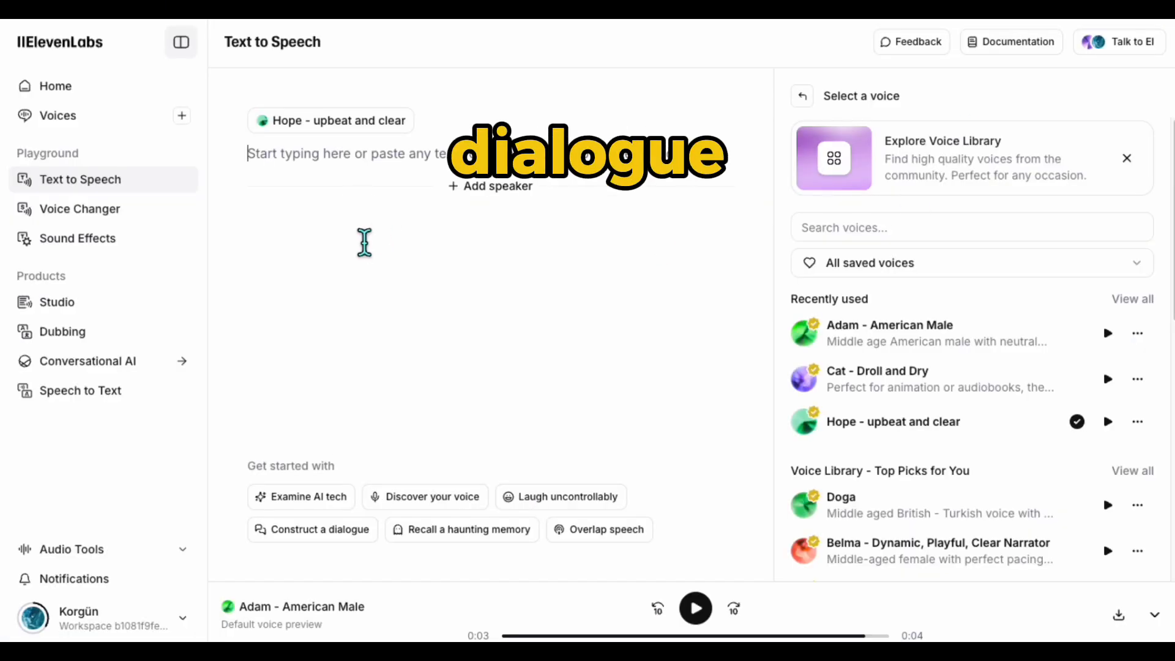
key(ctrl+v)
Generate the speech for Lila's first line with the Hope voice, listen to it and download Generation 1.
click(942, 428)
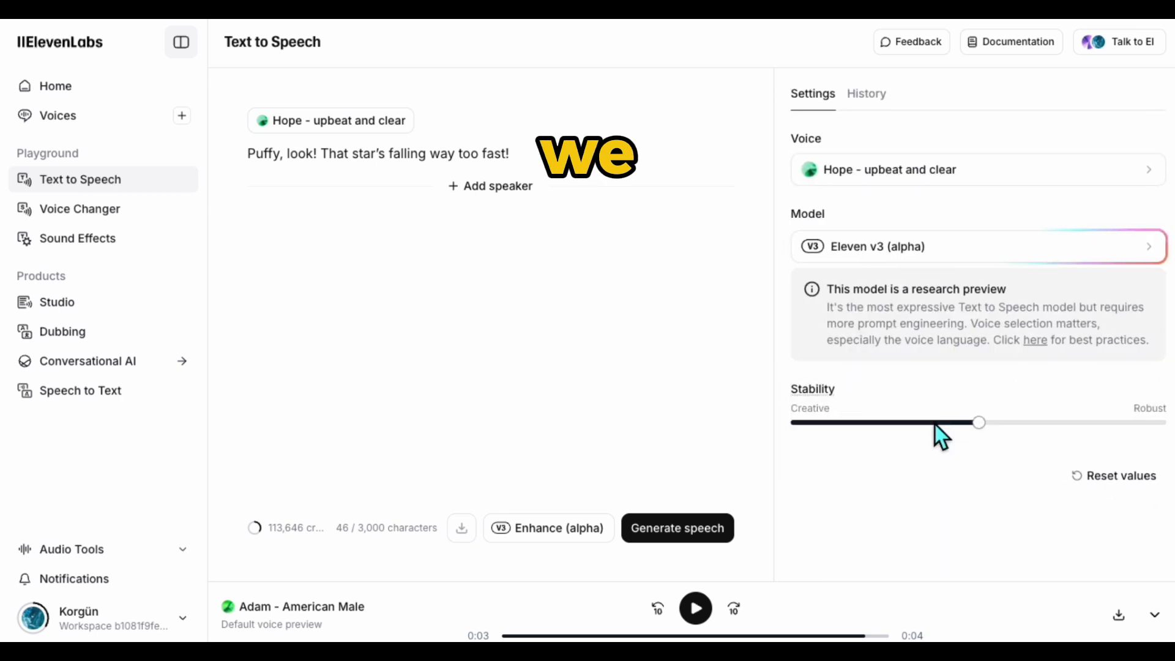
click(694, 541)
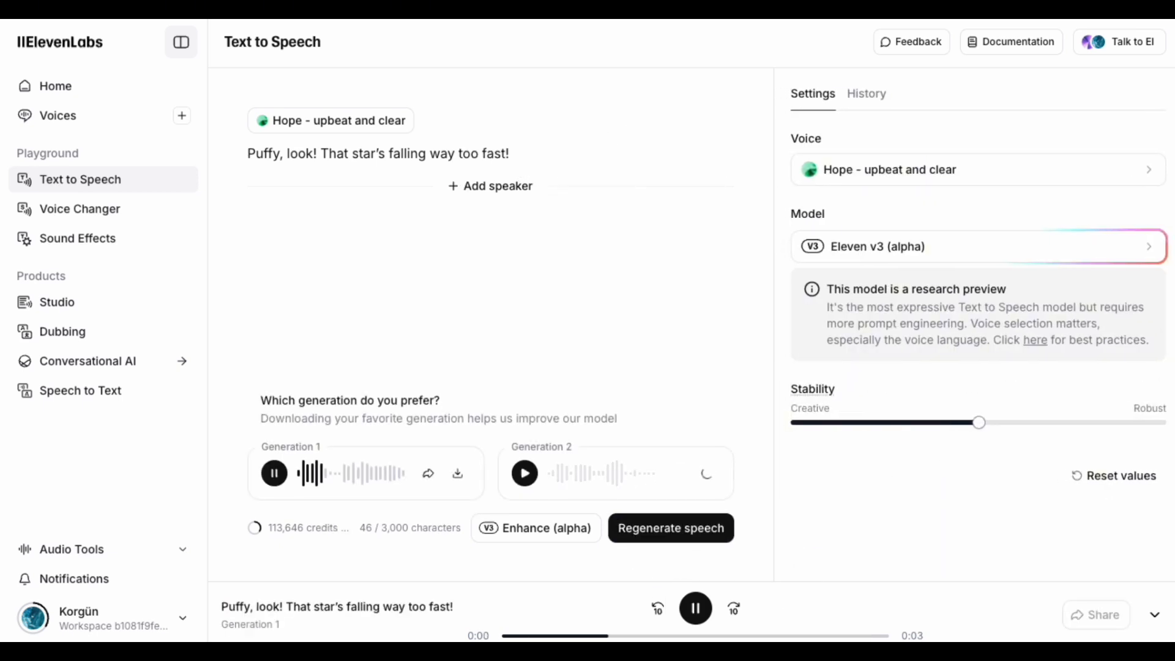
click(698, 609)
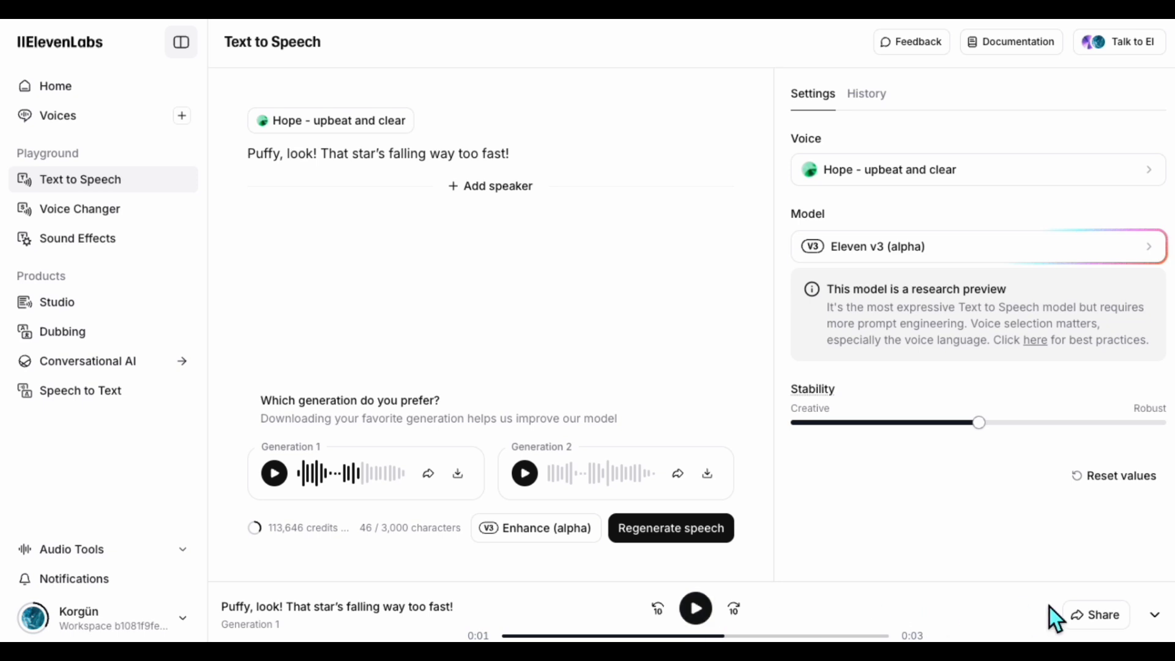
click(458, 473)
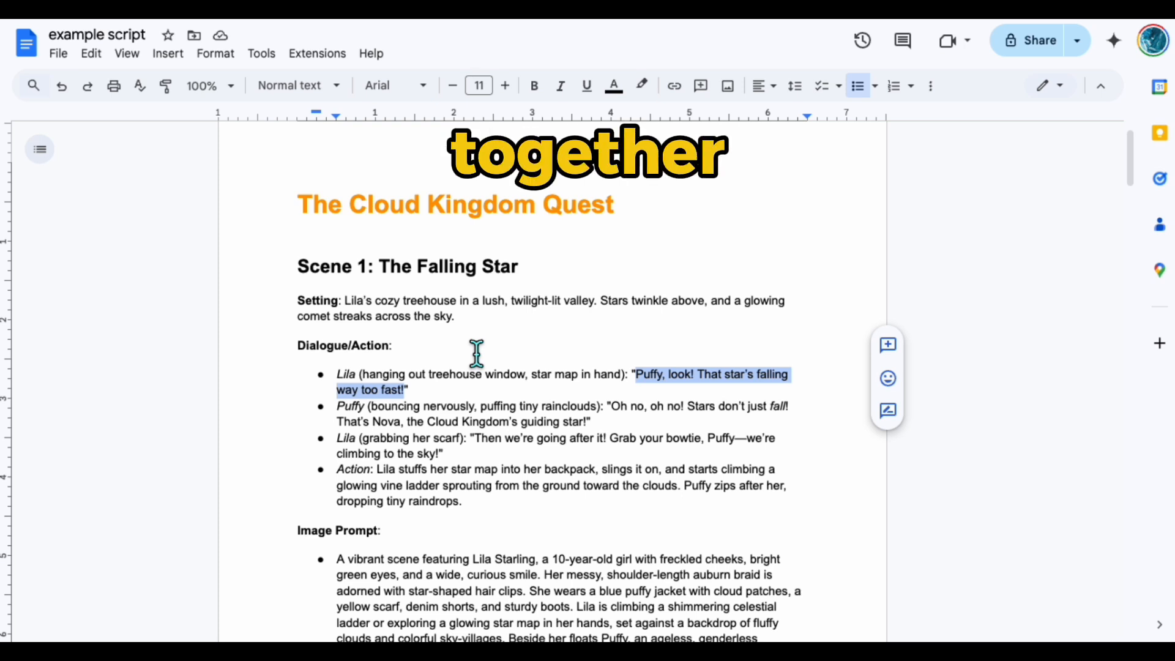
Replace the speech text with Puffy's Scene 1 line, "Oh no, oh no! Stars don't just fall! That's Nova, the Cloud Kingdom's guiding star!".
click(611, 407)
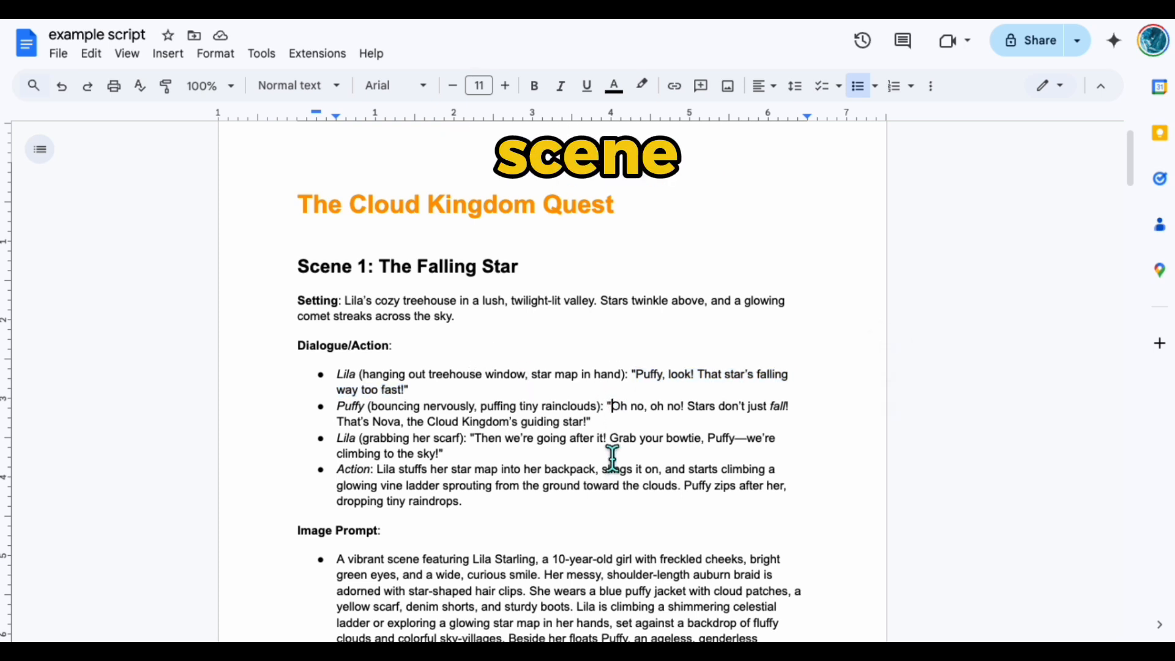
shift+click(593, 429)
key(ctrl+c)
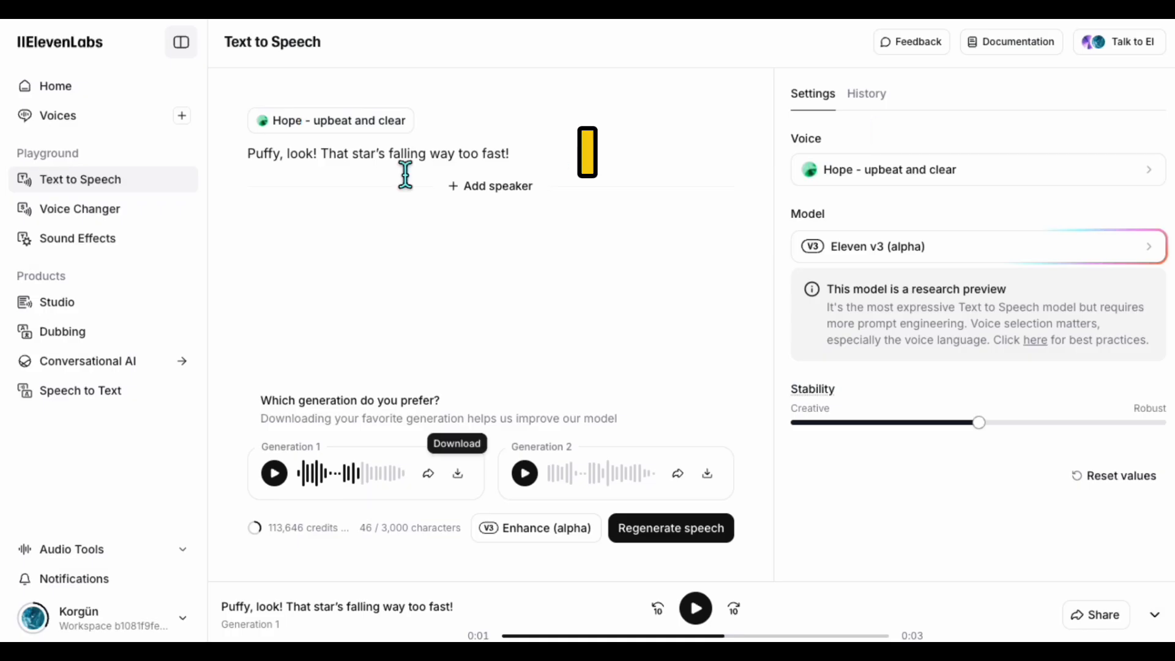
key(ctrl+a)
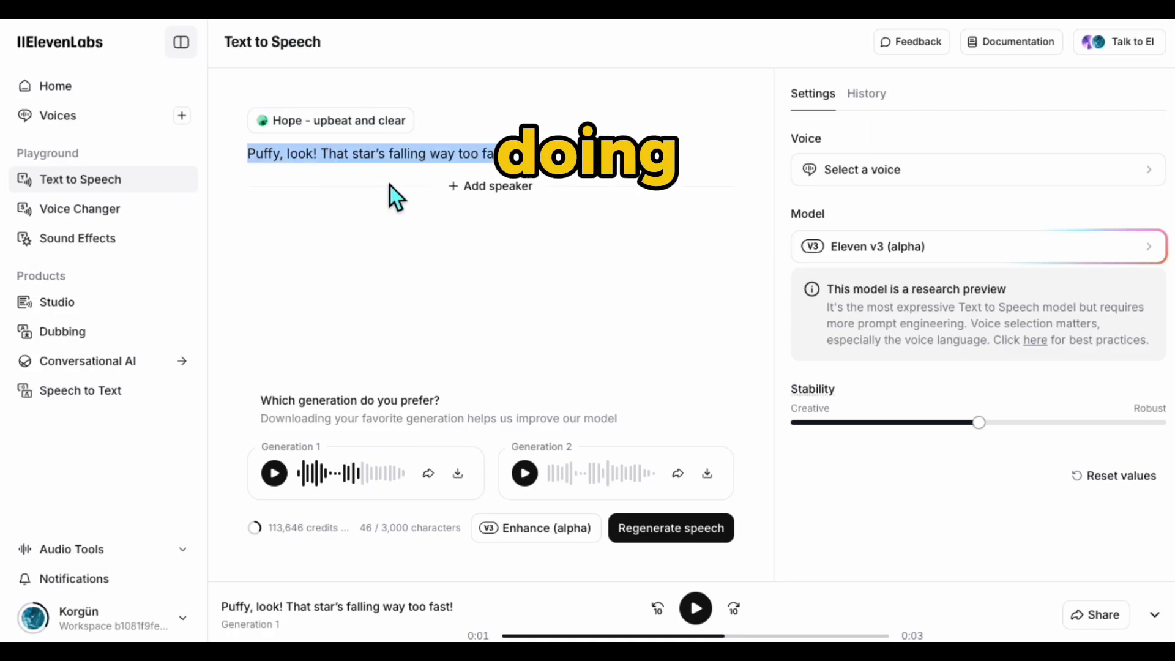
key(ctrl+v)
Set the voice to Cat - Droll and Dry, generate the speech for Puffy's line and download Generation 2.
click(906, 171)
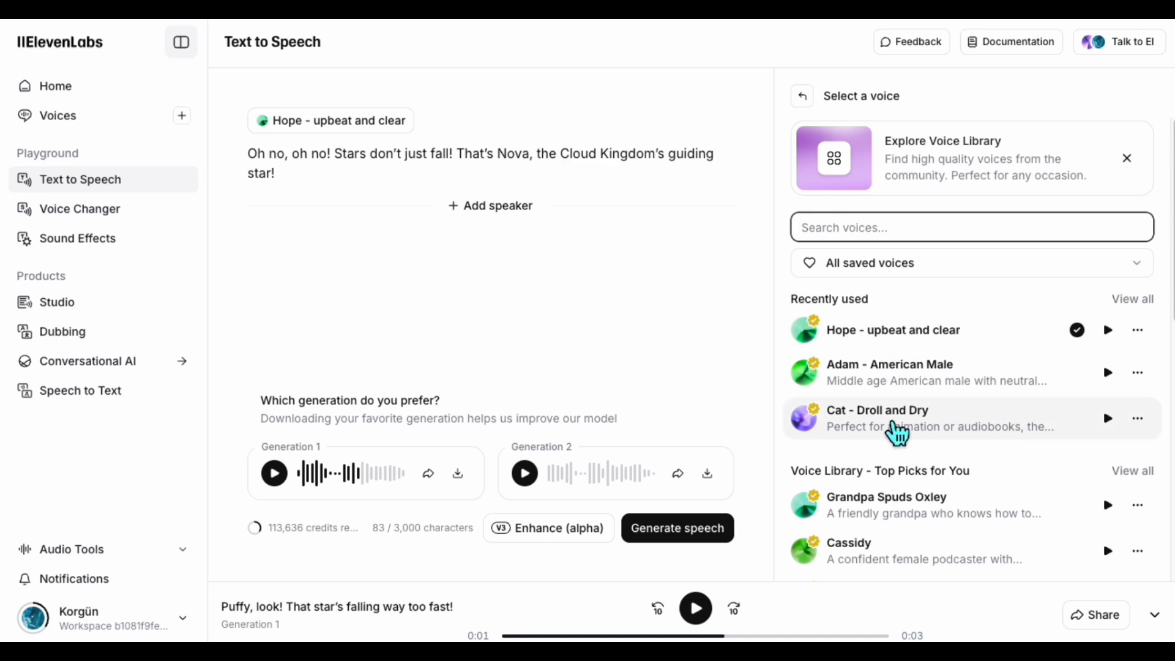
click(898, 432)
click(683, 531)
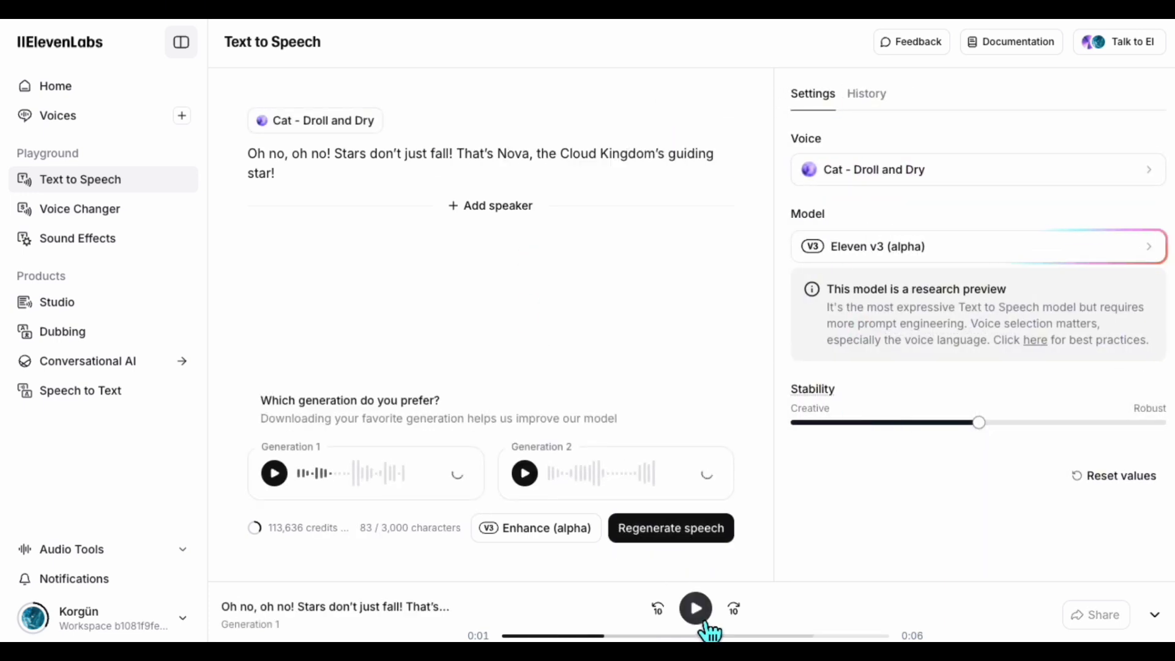
click(707, 473)
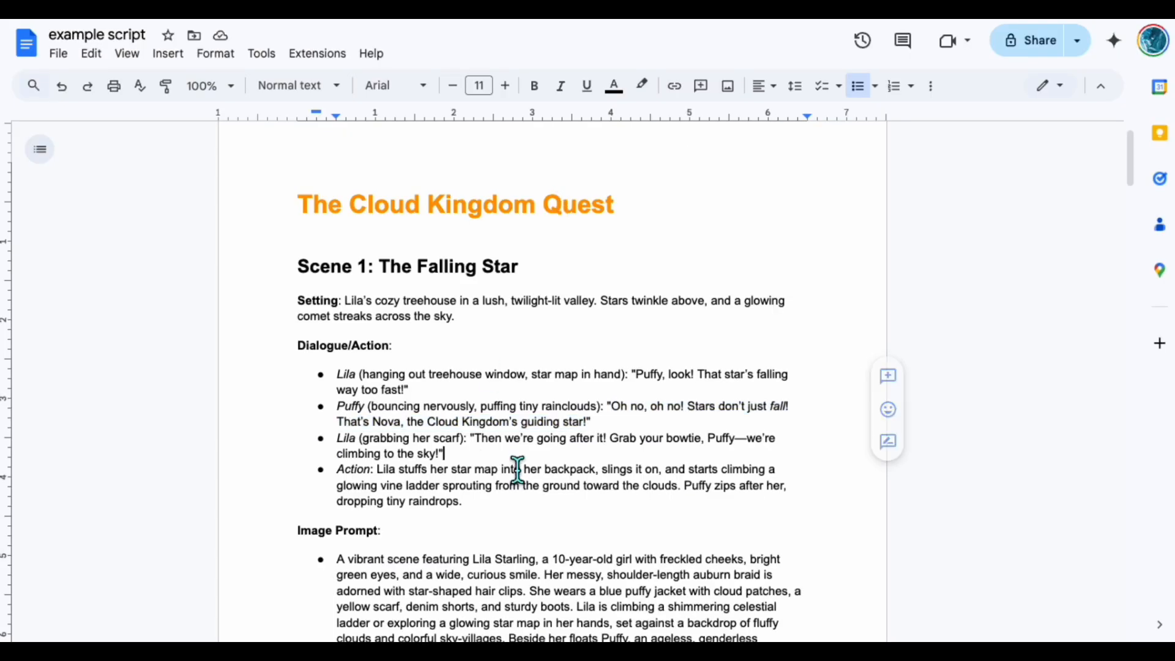
Replace the text with Lila's "Then we're going after it! Grab your bowtie, Puffy—we're climbing to the sky!" and generate it with the Hope - upbeat and clear voice.
drag(475, 439, 440, 454)
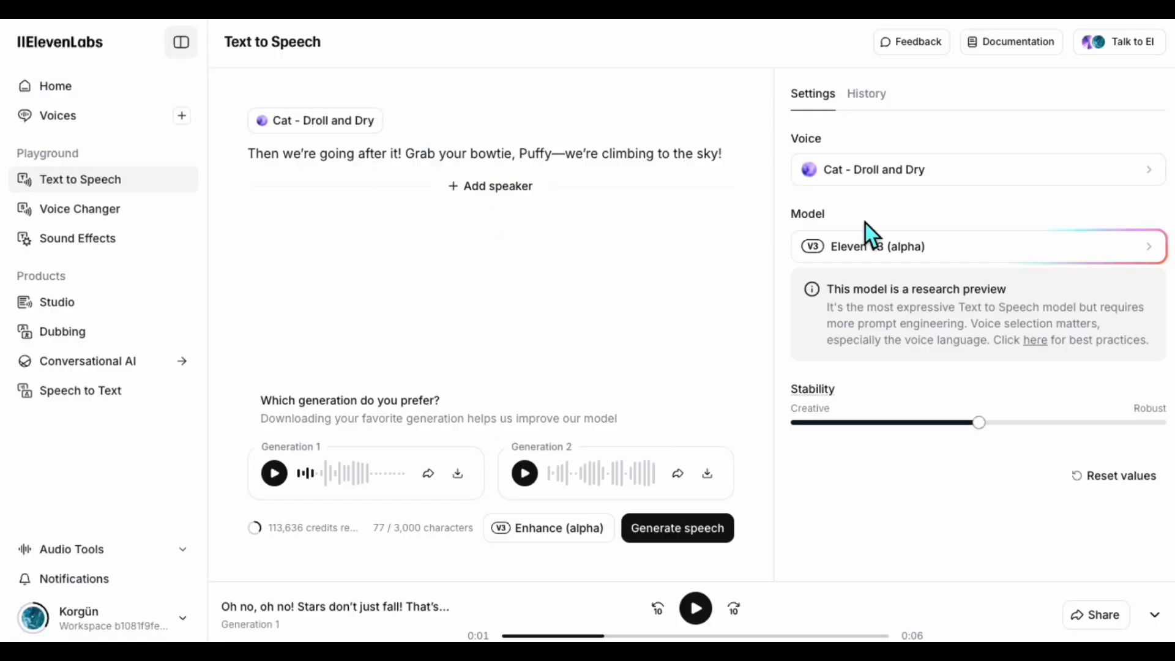
click(906, 184)
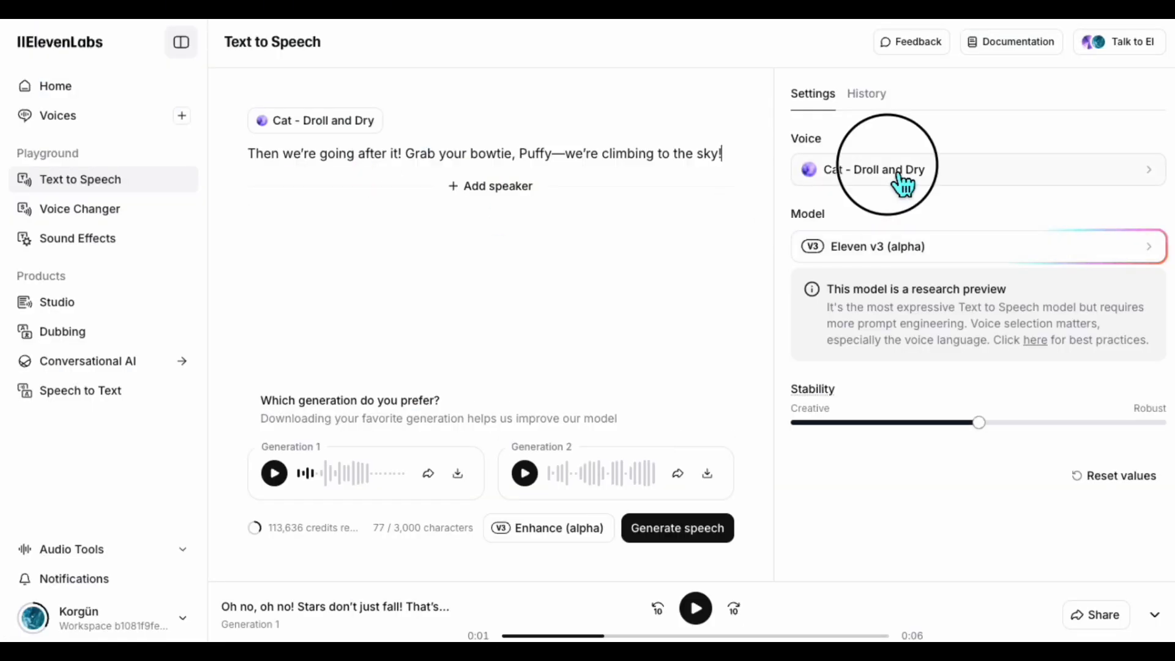
click(884, 399)
click(725, 531)
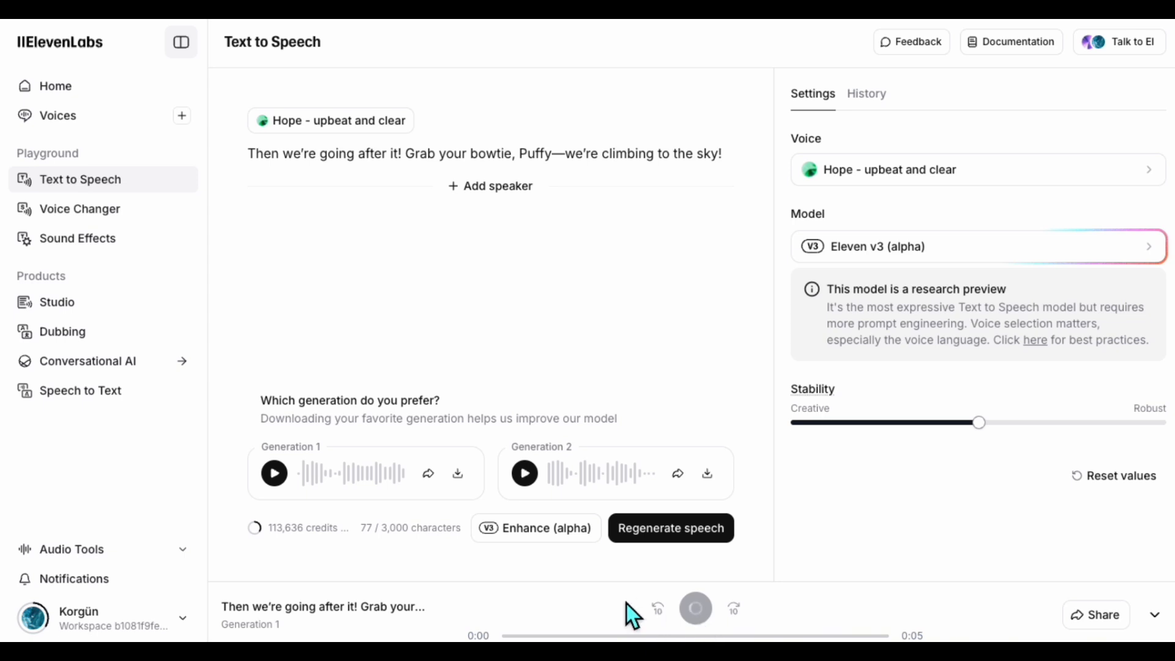
Regenerate the speech for Lila's second line, download Generation 1 and return to the Google Docs script for the following dialogue.
click(694, 537)
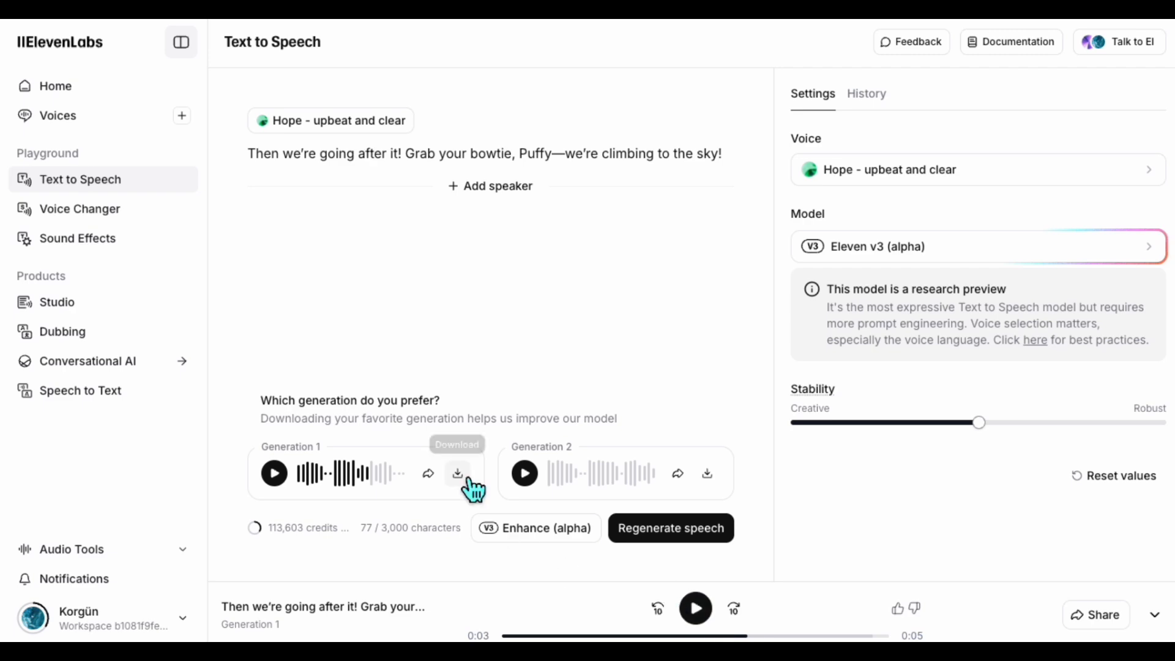
click(470, 480)
key(ctrl+Tab)
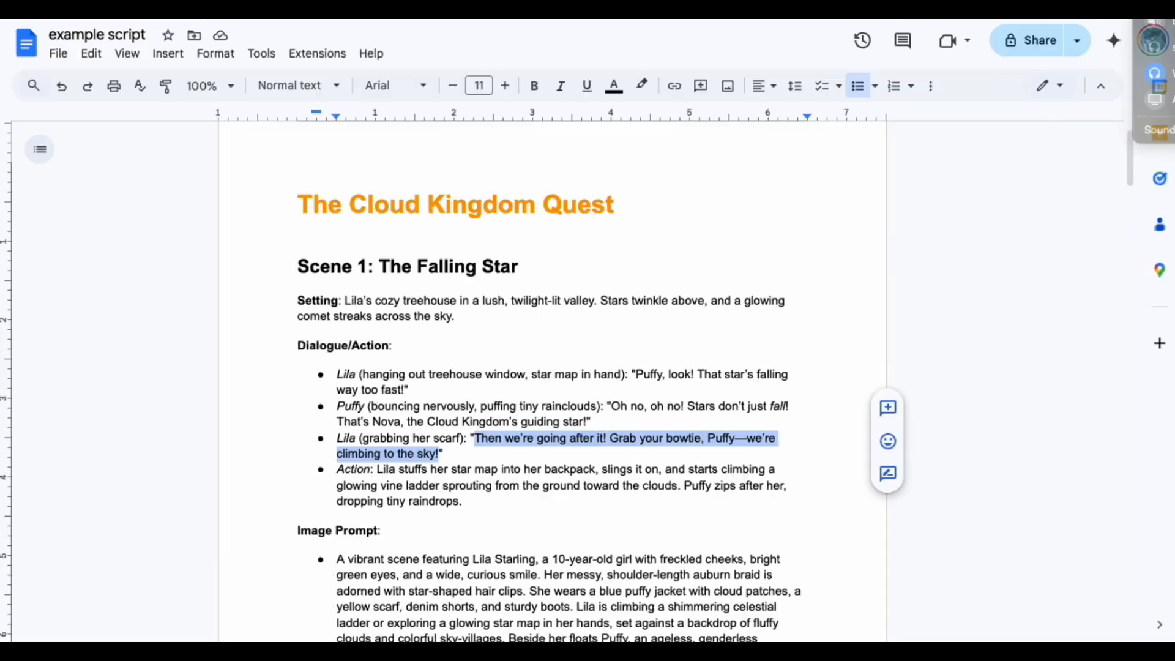
scroll(427, 458, down, 13)
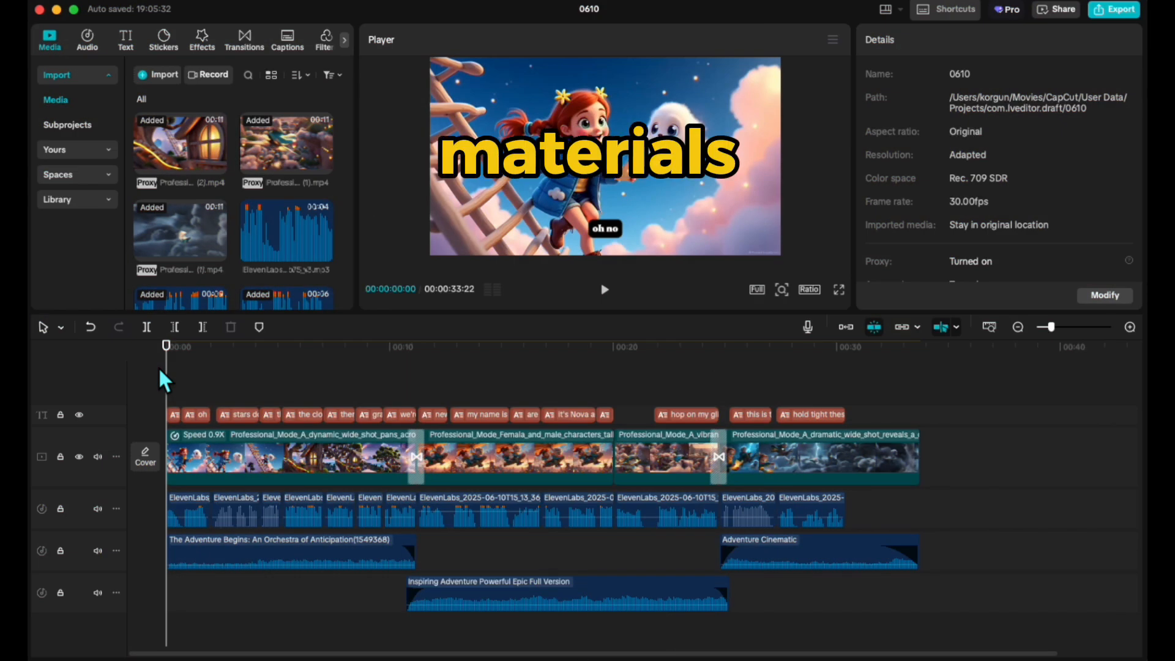